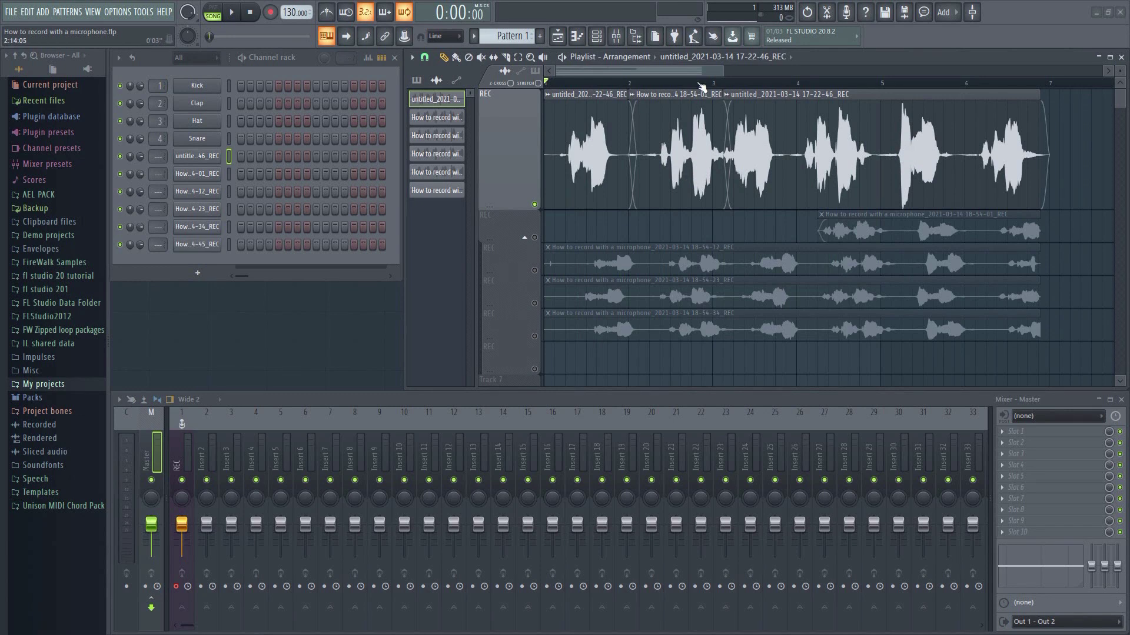
Play back the finished comped vocal arrangement from the start of the playlist.
{"action": "left_click_drag", "start_coordinate": [645, 72], "coordinate": [612, 84]}
{"action": "left_click", "coordinate": [568, 82]}
{"action": "key", "text": "space"}
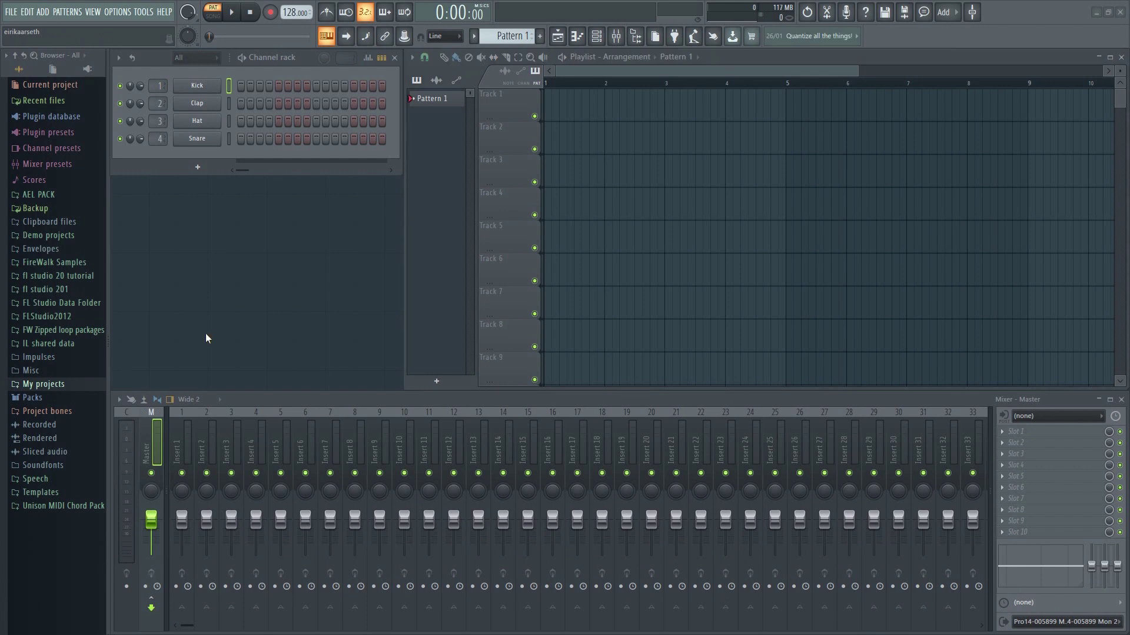
Choose FL Studio ASIO as the audio input/output device in the audio settings.
{"action": "left_click", "coordinate": [126, 13]}
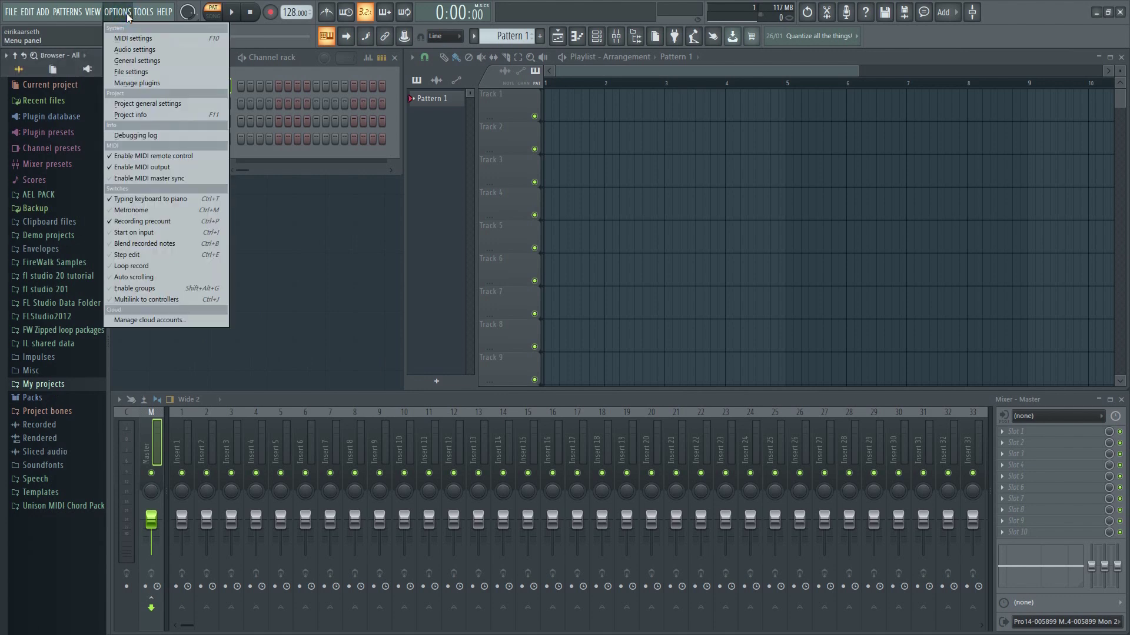
{"action": "left_click", "coordinate": [154, 50]}
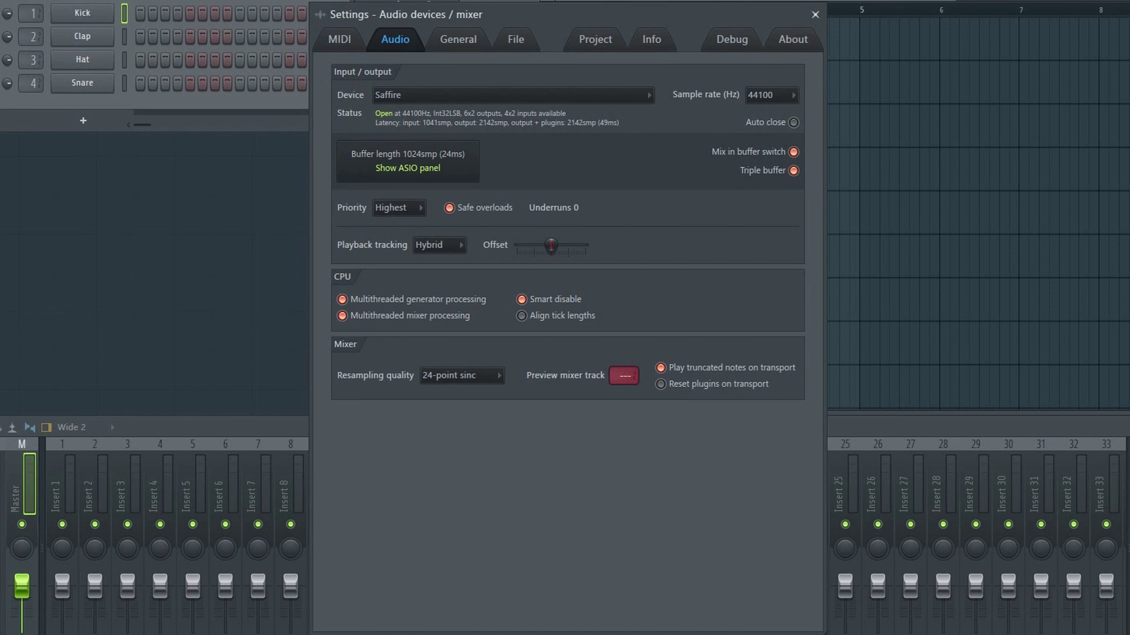
{"action": "left_click", "coordinate": [486, 99]}
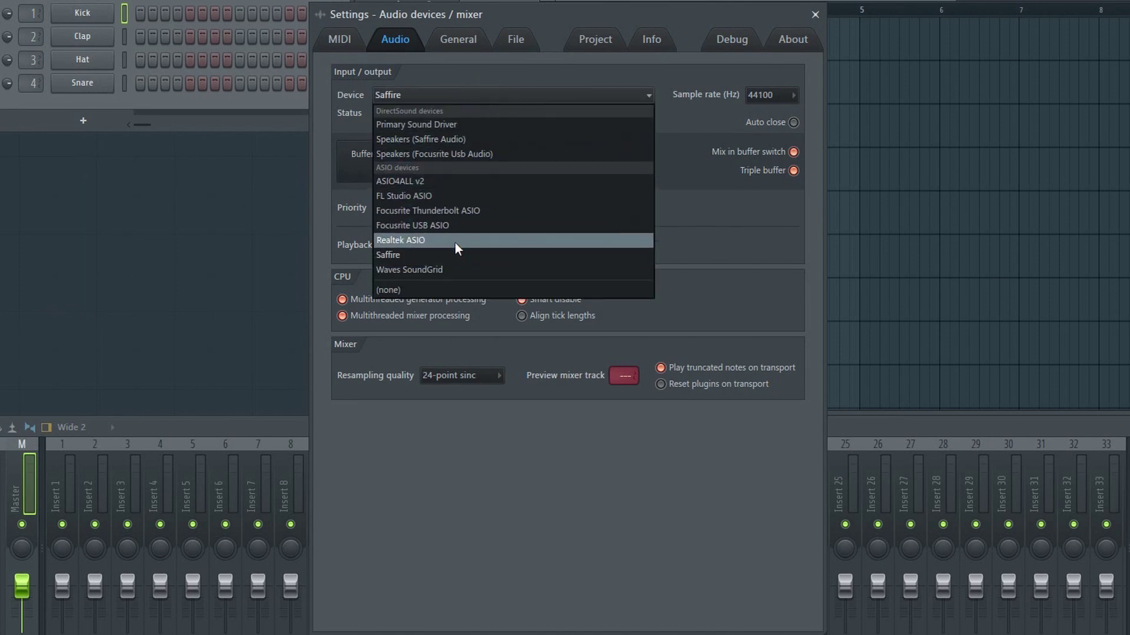
{"action": "left_click", "coordinate": [446, 197]}
Keep Analogue 1 + 2 (Focusrite Usb Audio) as the input in the ASIO panel and close it.
{"action": "left_click", "coordinate": [427, 170]}
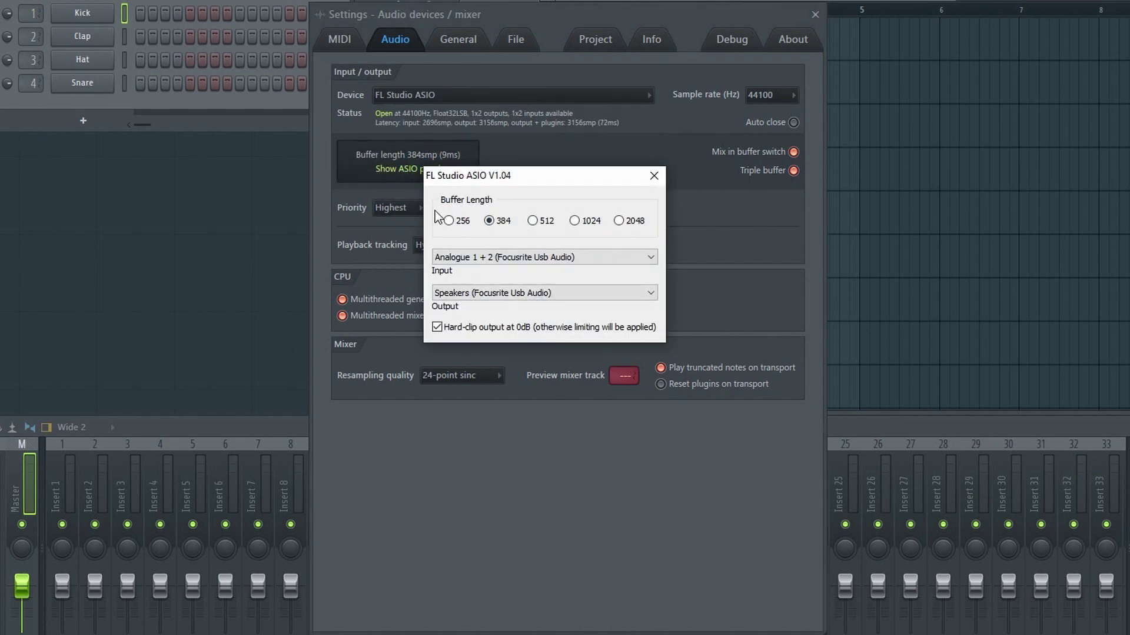
{"action": "left_click", "coordinate": [535, 259]}
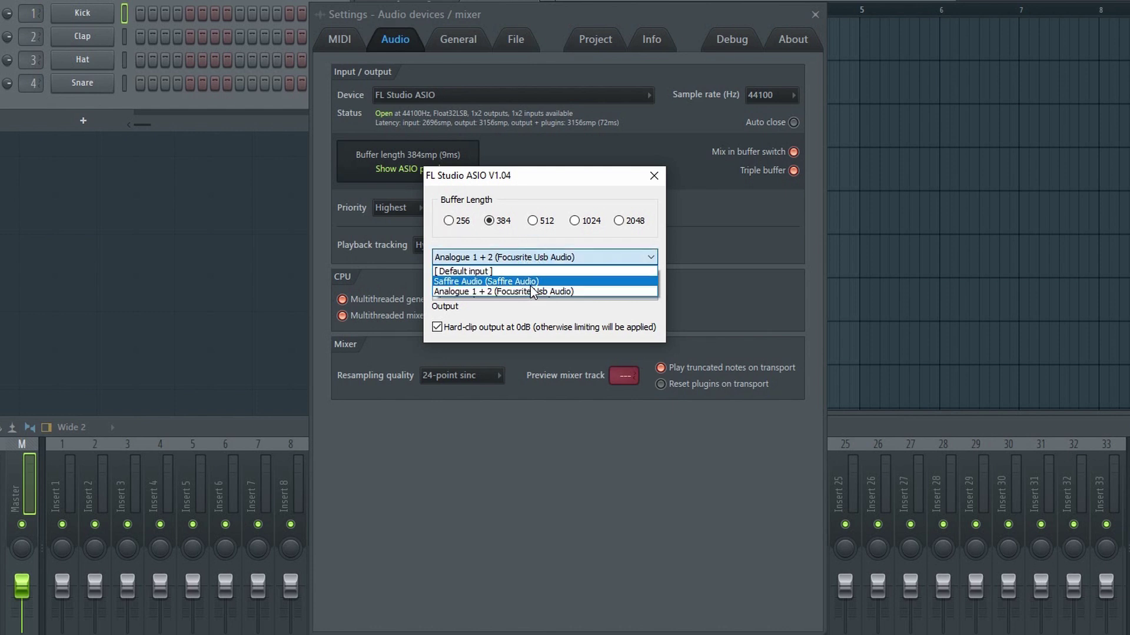
{"action": "left_click", "coordinate": [609, 232]}
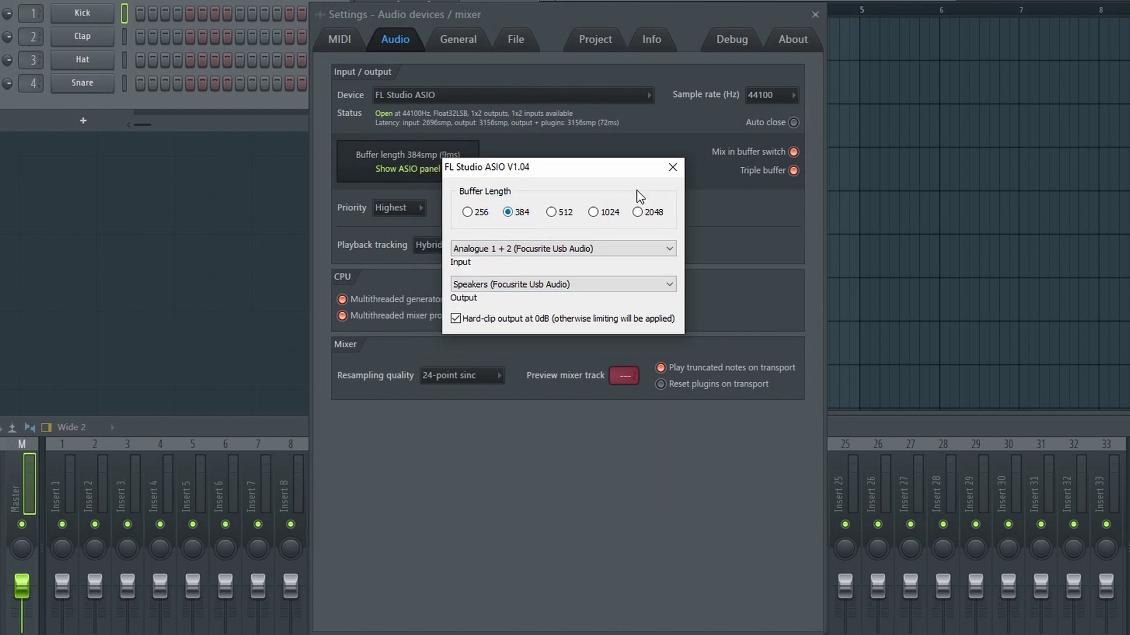
{"action": "left_click", "coordinate": [672, 167]}
Keep FL Studio ASIO as the device with a buffer length of 384 samples, and close the audio settings.
{"action": "left_click", "coordinate": [475, 97]}
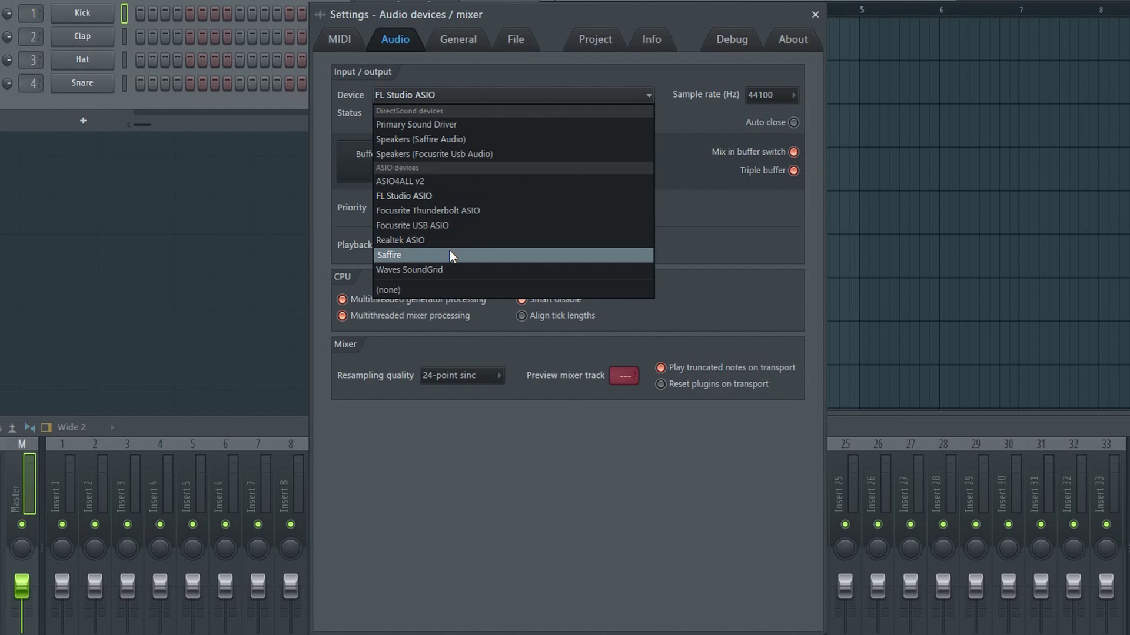
{"action": "left_click", "coordinate": [465, 196]}
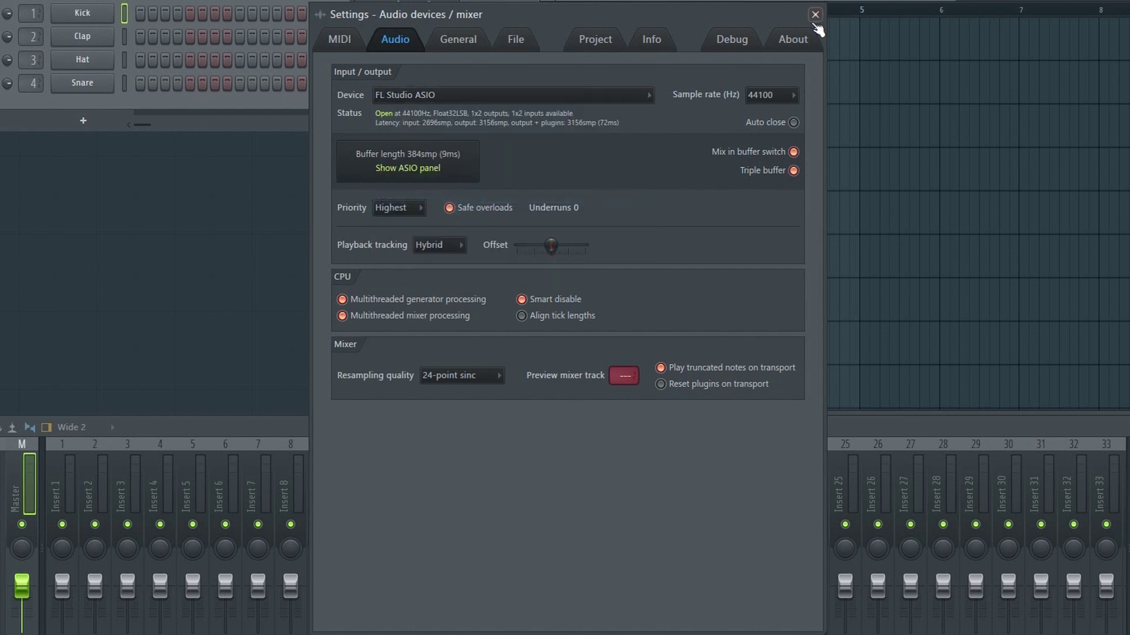
{"action": "left_click", "coordinate": [426, 151]}
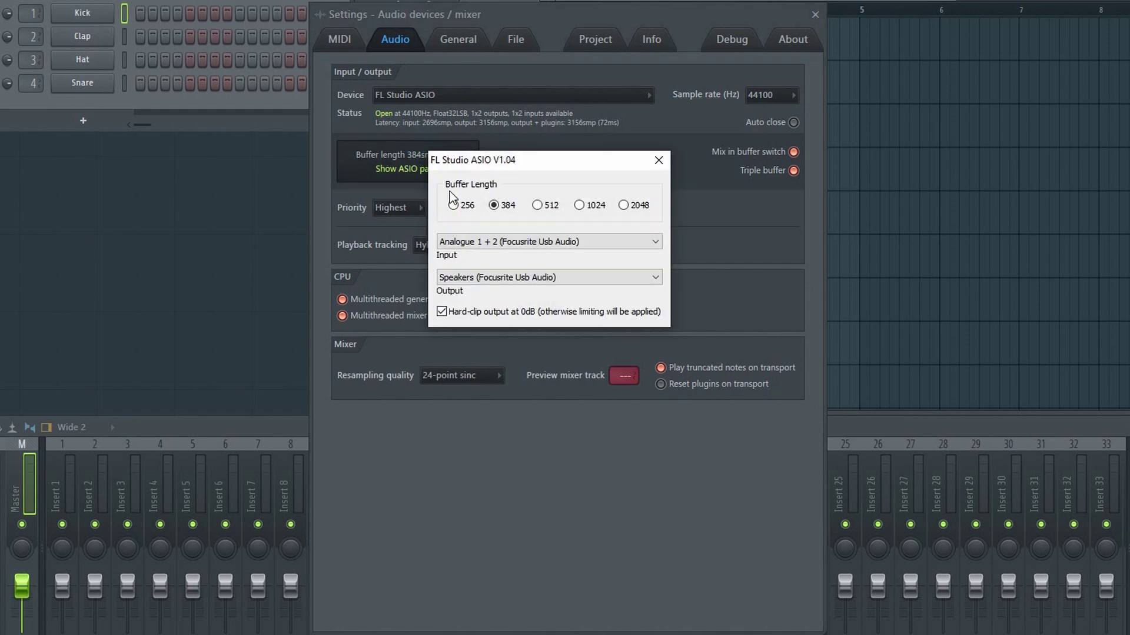
{"action": "left_click", "coordinate": [454, 206]}
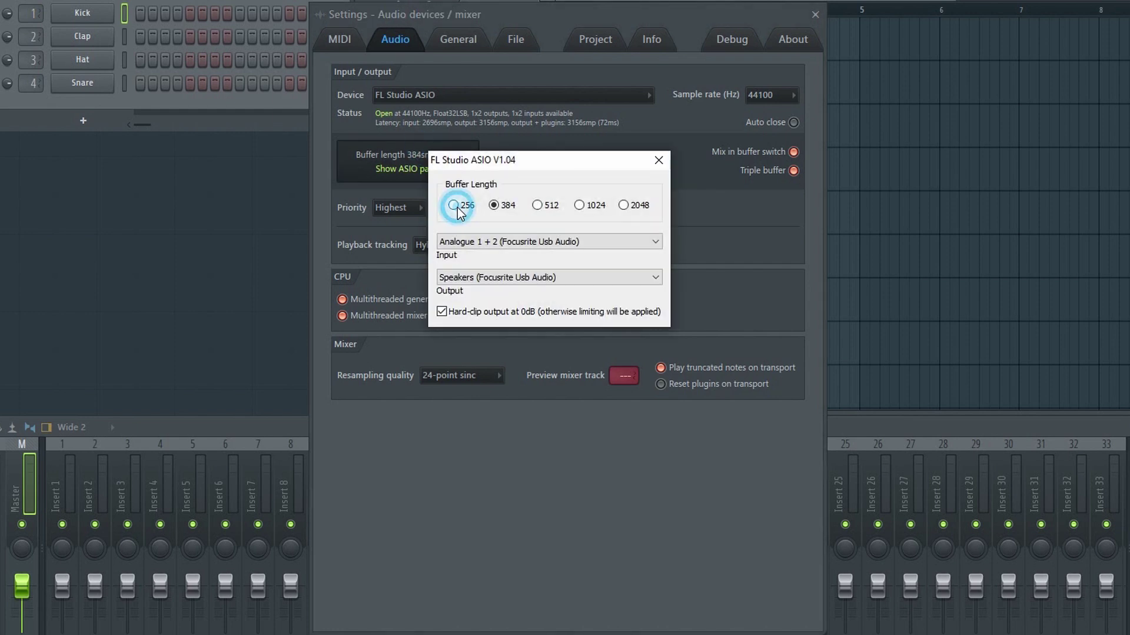
{"action": "left_click", "coordinate": [495, 206]}
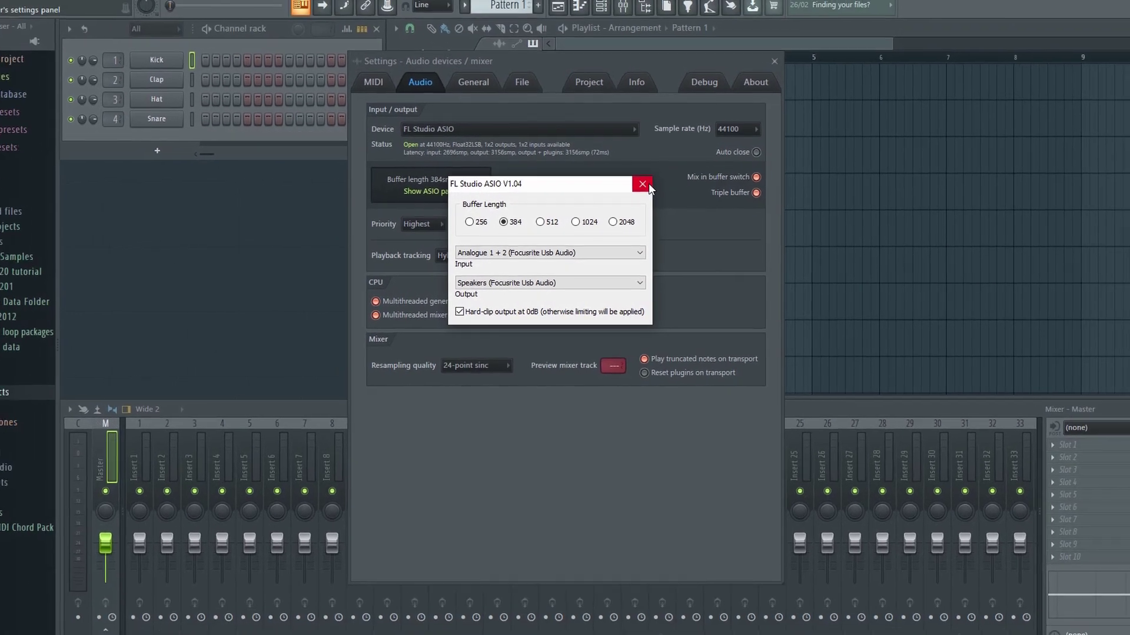
{"action": "left_click", "coordinate": [661, 160]}
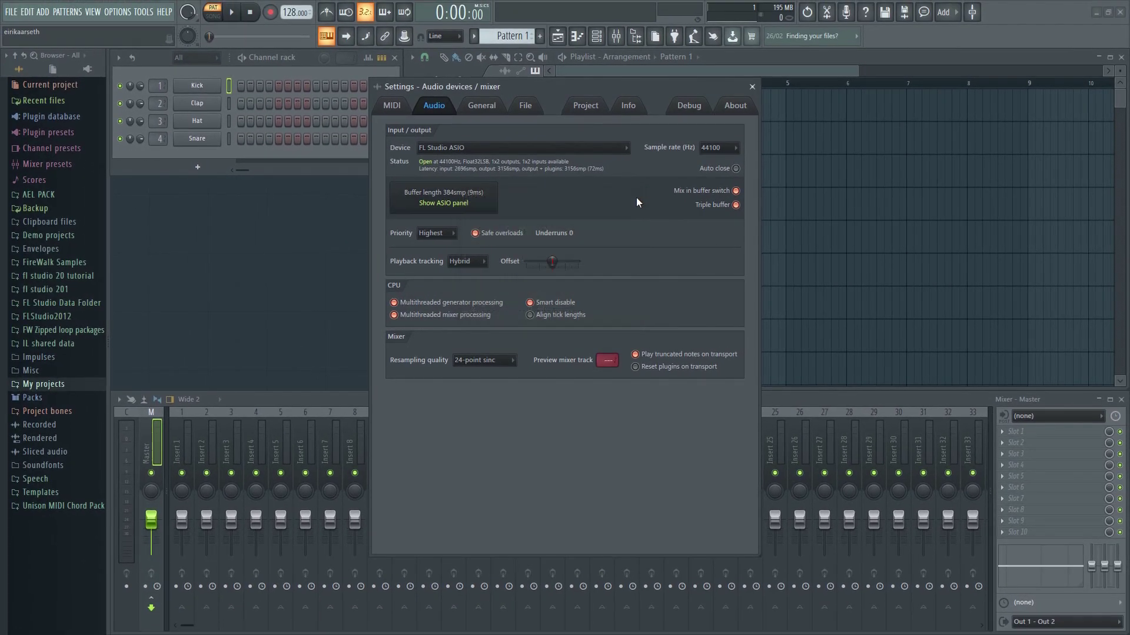
{"action": "left_click", "coordinate": [752, 87]}
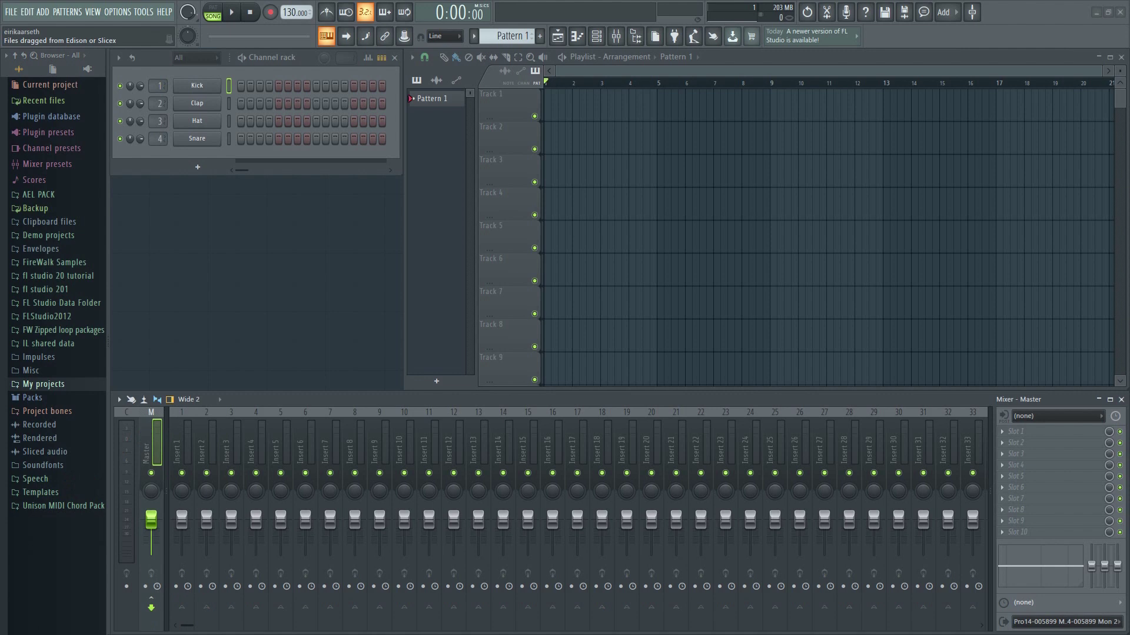
Assign the mono IP 2 interface input as the audio source of mixer track Insert 1.
{"action": "left_click", "coordinate": [179, 440]}
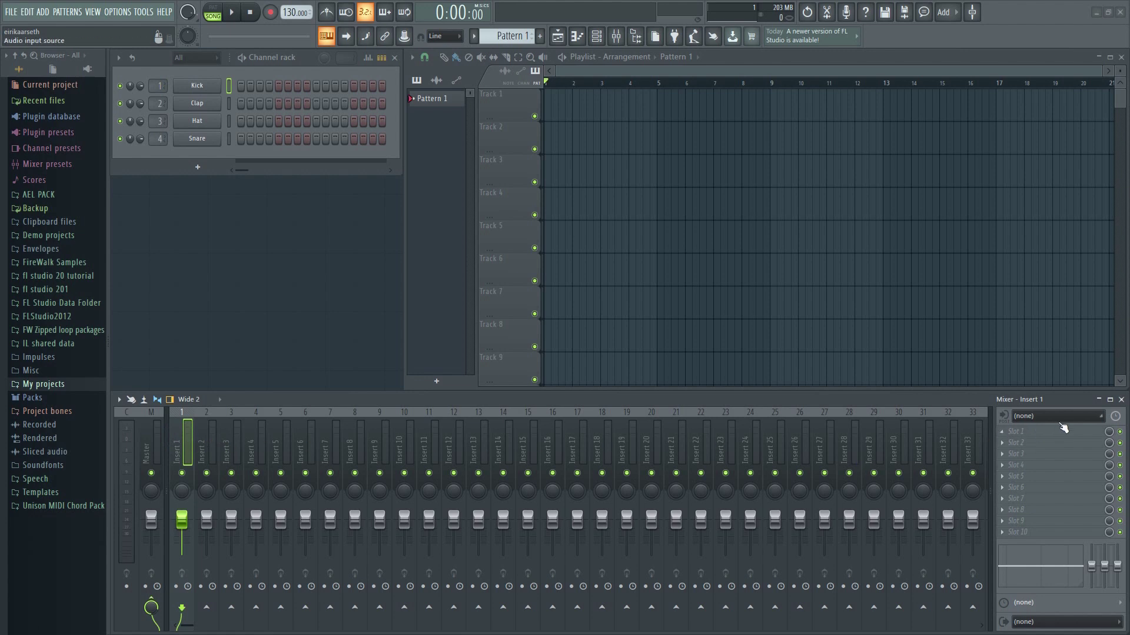
{"action": "left_click", "coordinate": [1087, 419]}
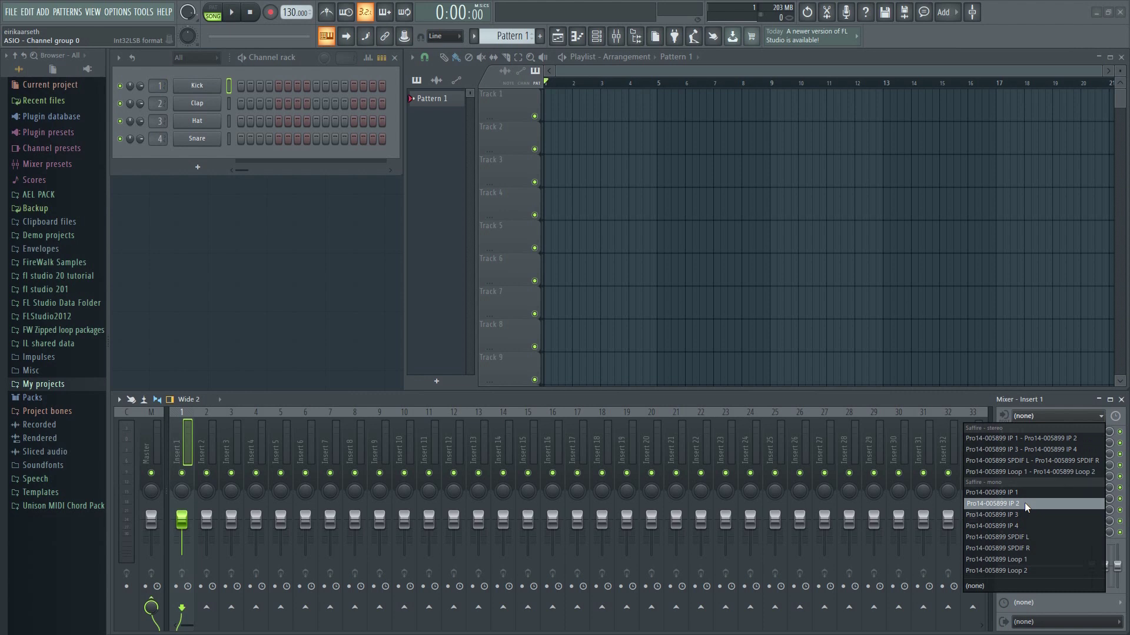
{"action": "left_click", "coordinate": [1025, 504]}
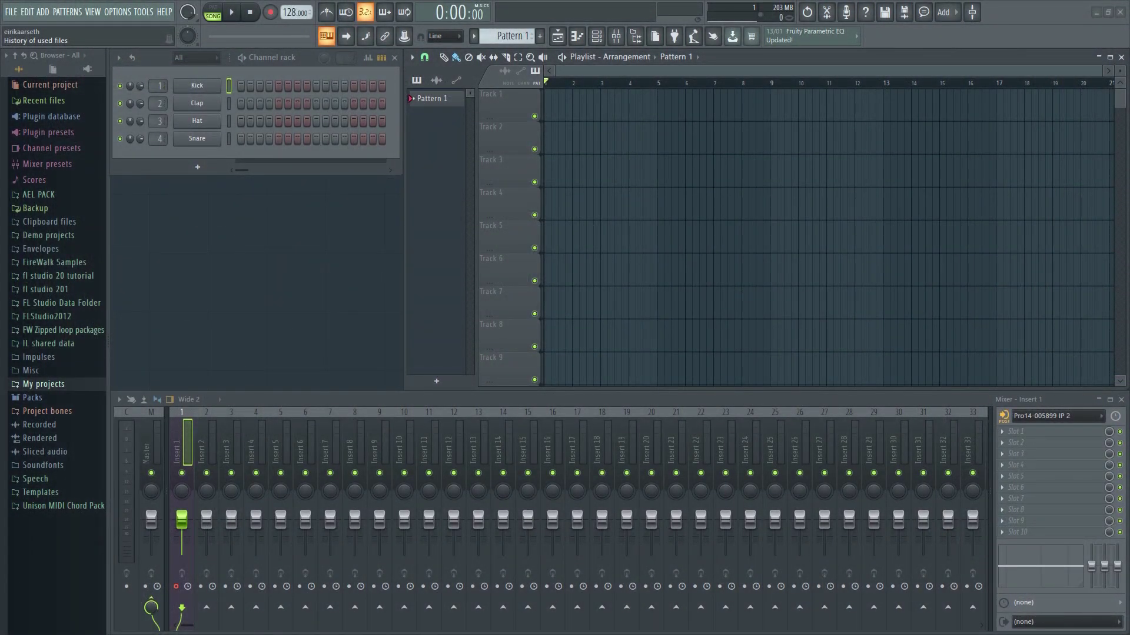
Set the project tempo to 130 BPM and choose Tick as the metronome sound.
{"action": "left_click_drag", "start_coordinate": [289, 15], "coordinate": [288, 17]}
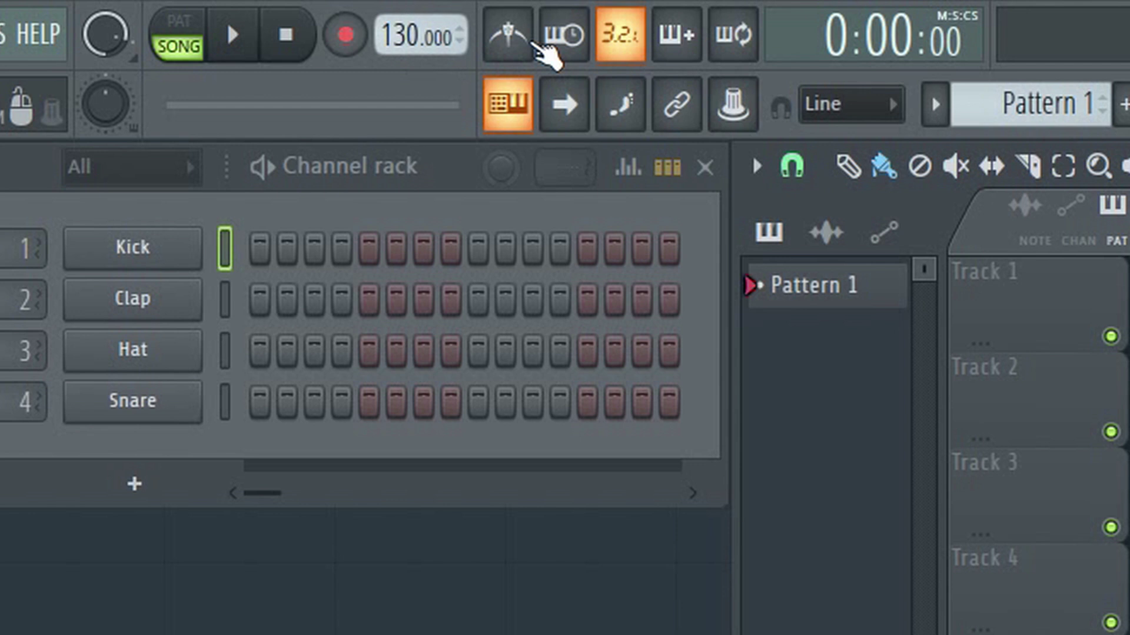
{"action": "left_click", "coordinate": [509, 44]}
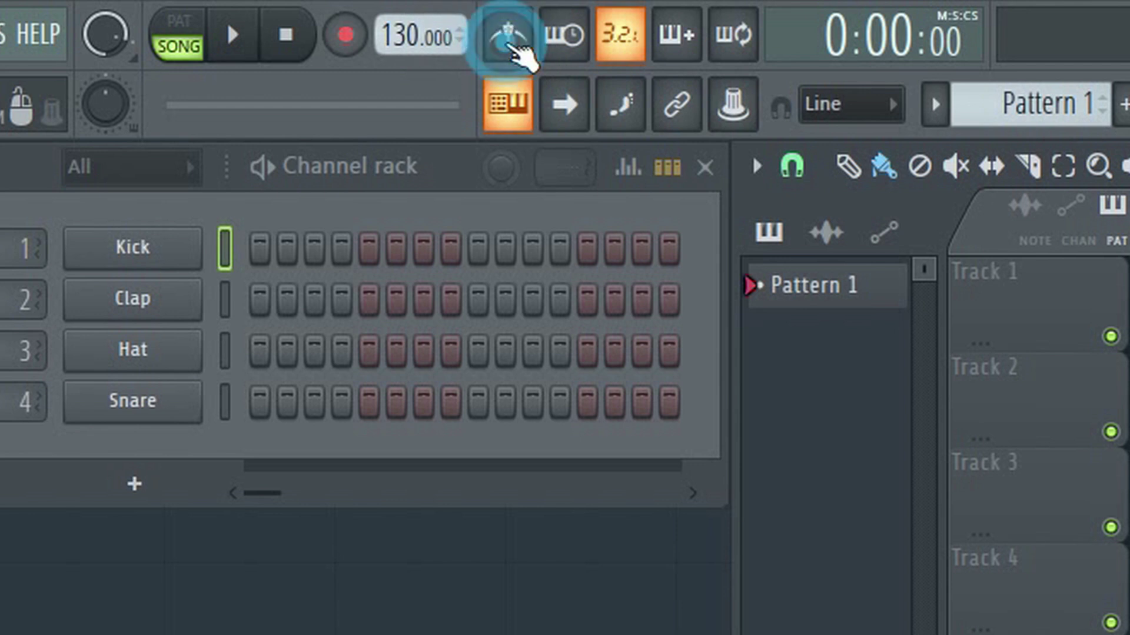
{"action": "right_click", "coordinate": [509, 45]}
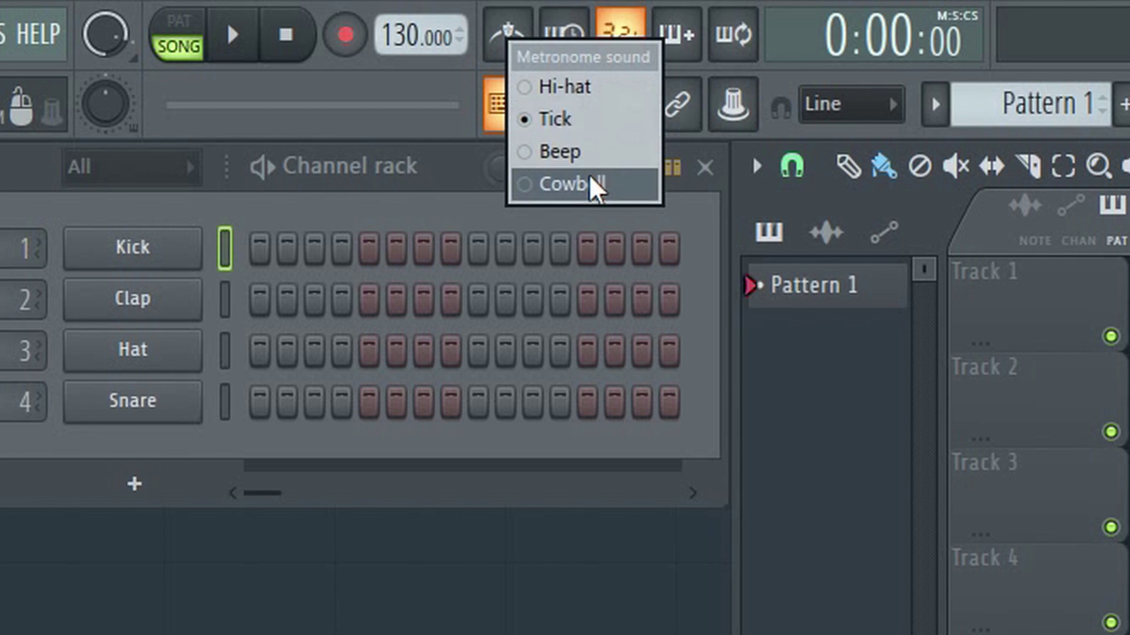
{"action": "left_click", "coordinate": [574, 128]}
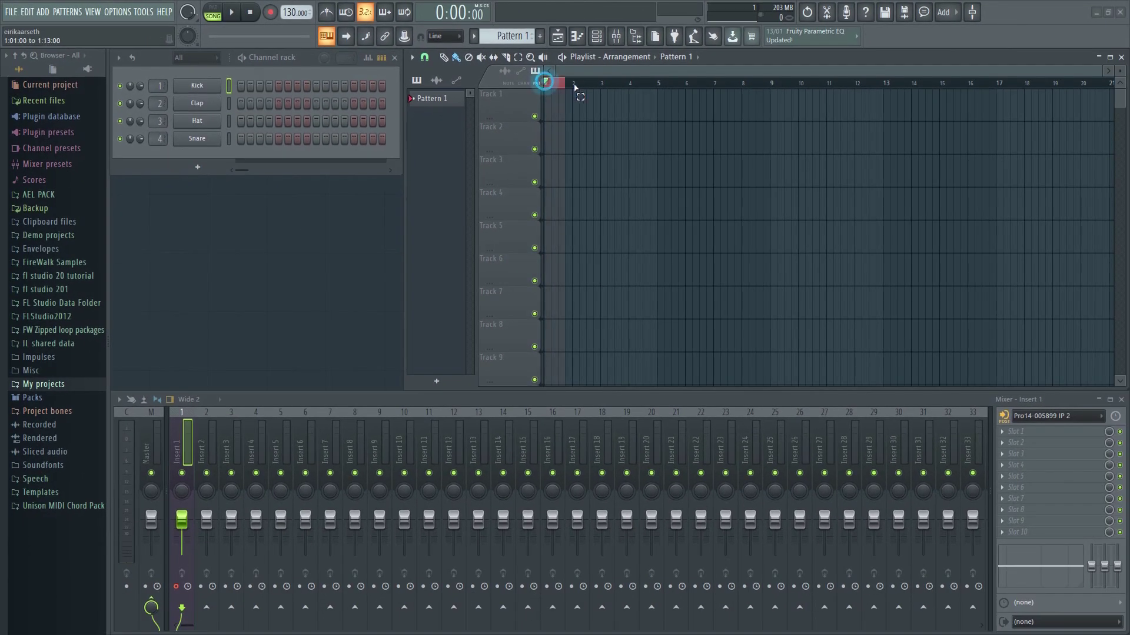
Record the microphone into the playlist as an audio clip from bar 1 and stop the recording.
{"action": "left_click_drag", "start_coordinate": [575, 87], "coordinate": [773, 112]}
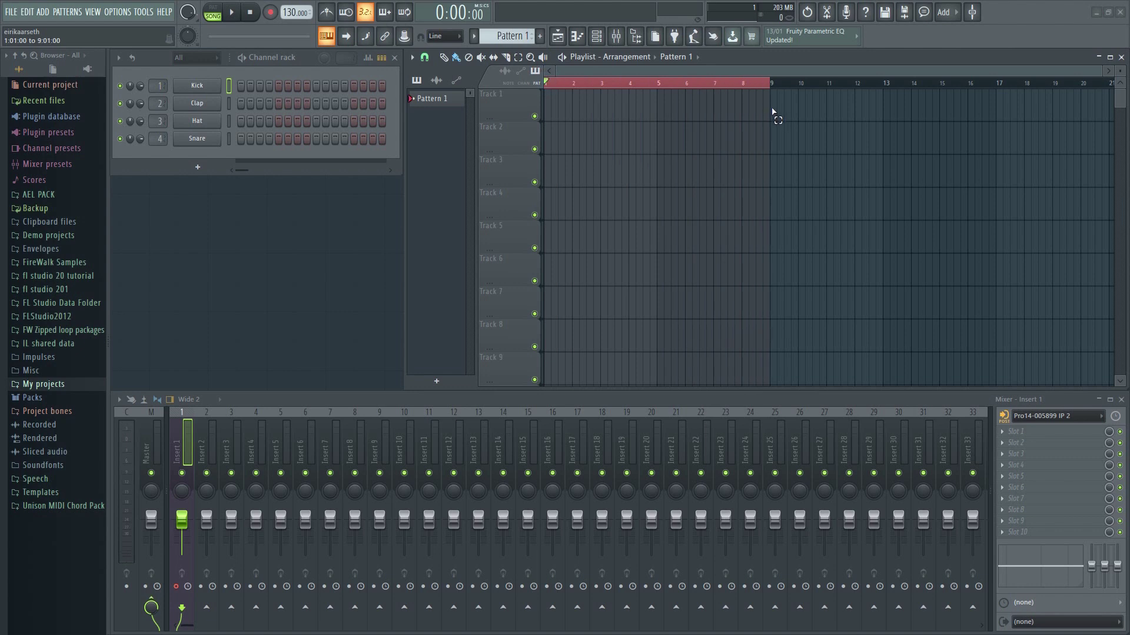
{"action": "left_click", "coordinate": [546, 83]}
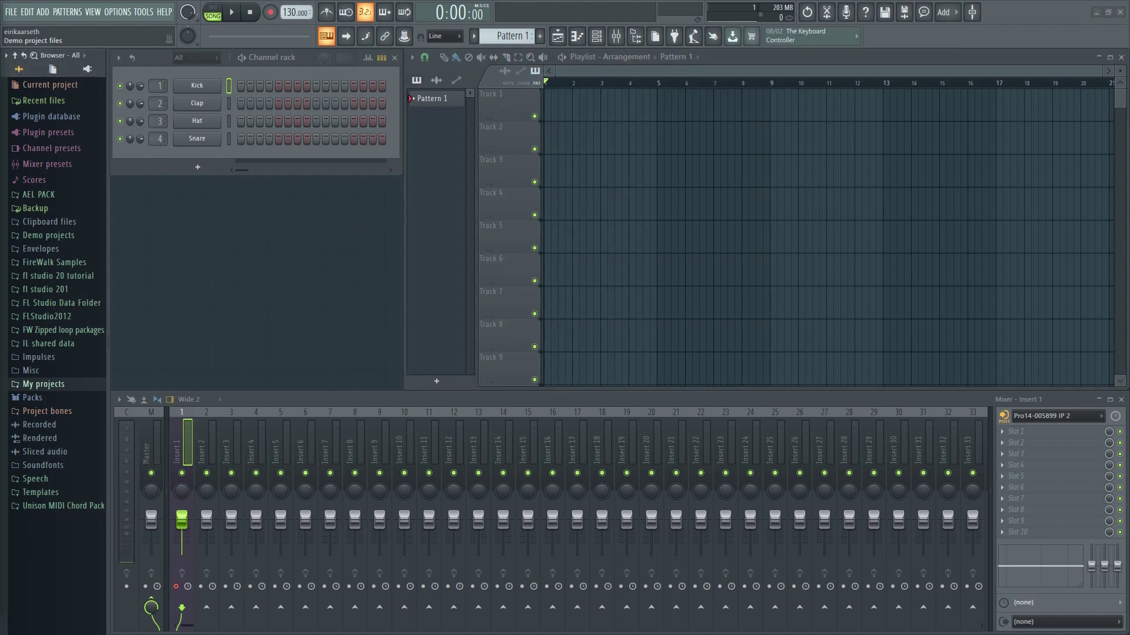
{"action": "left_click", "coordinate": [271, 13]}
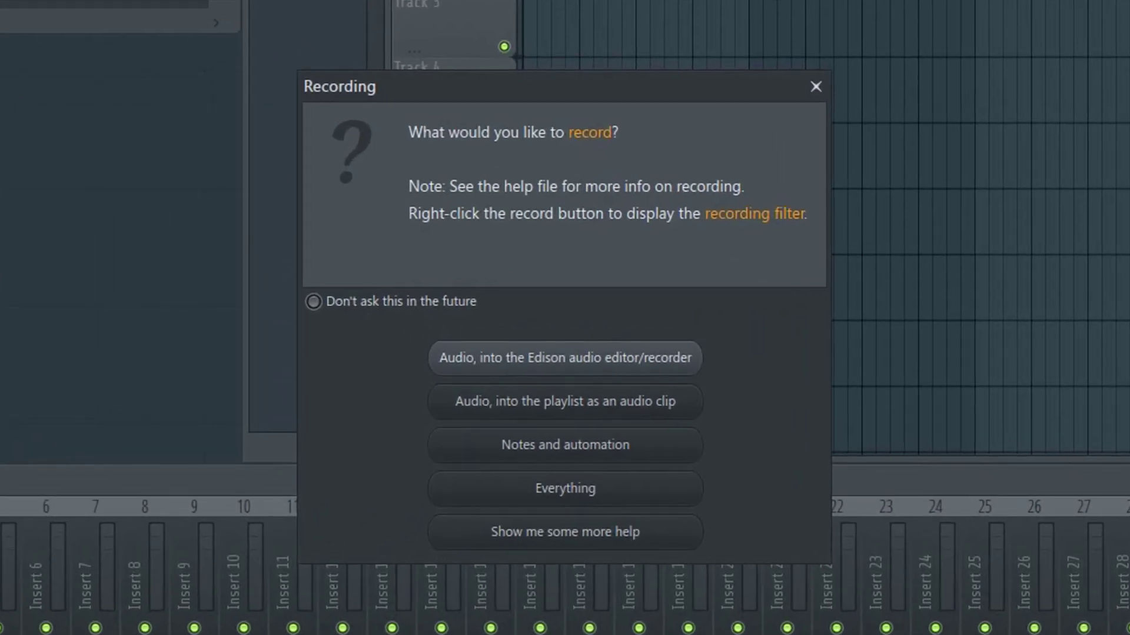
{"action": "left_click", "coordinate": [579, 403]}
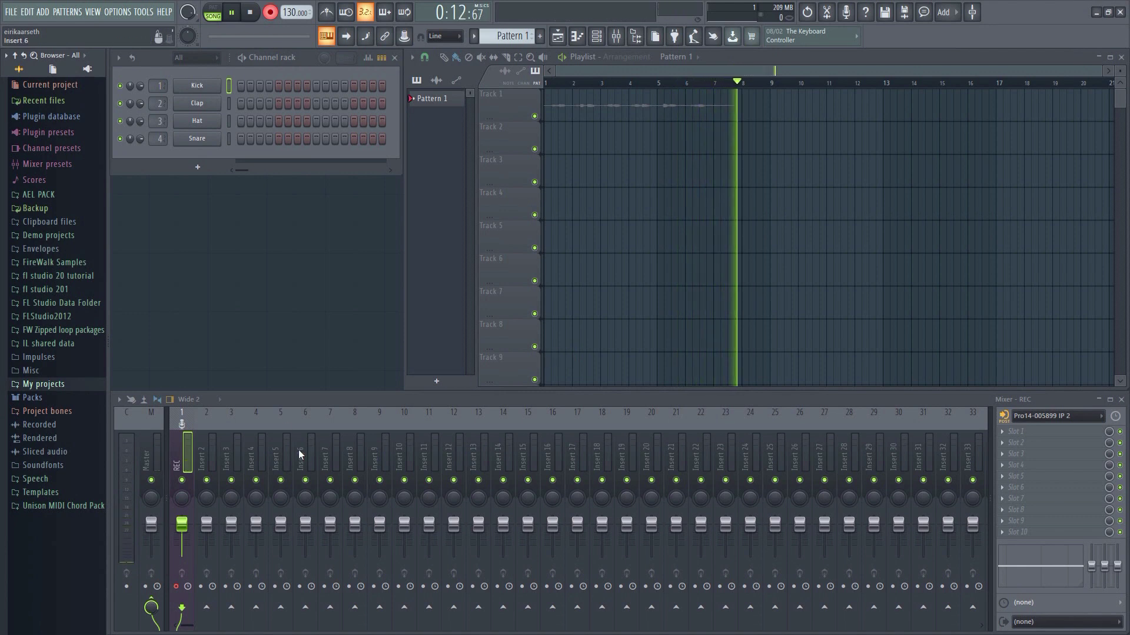
{"action": "left_click", "coordinate": [248, 16]}
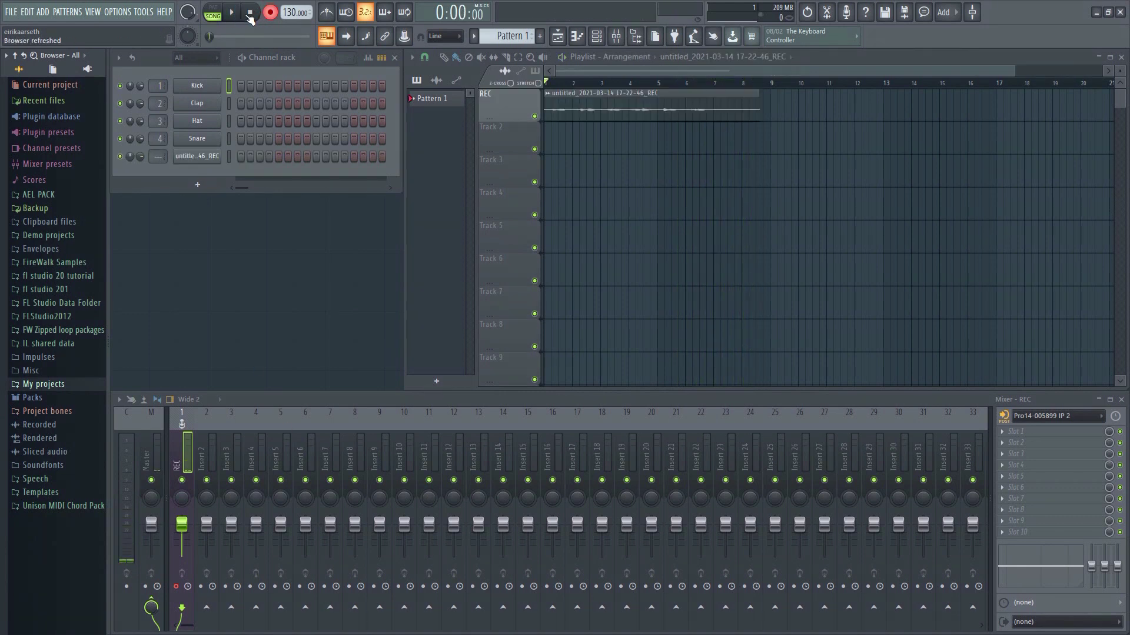
Enlarge the REC playlist track and normalize the recorded audio clip in its channel settings.
{"action": "left_click_drag", "start_coordinate": [507, 119], "coordinate": [541, 190]}
{"action": "left_click", "coordinate": [566, 170]}
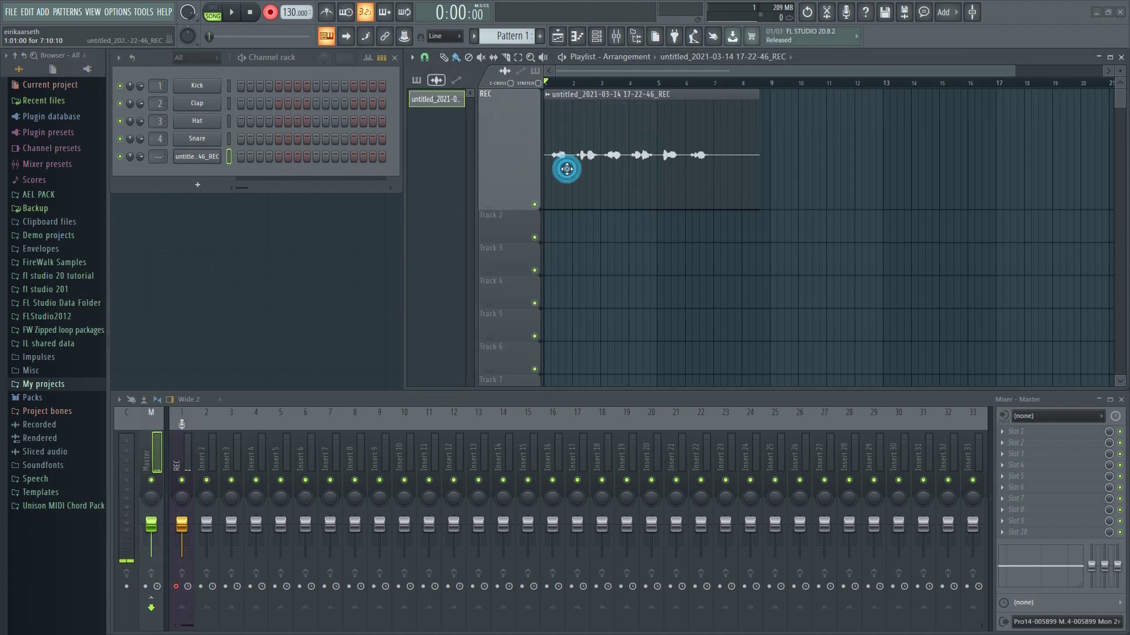
{"action": "double_click", "coordinate": [750, 158]}
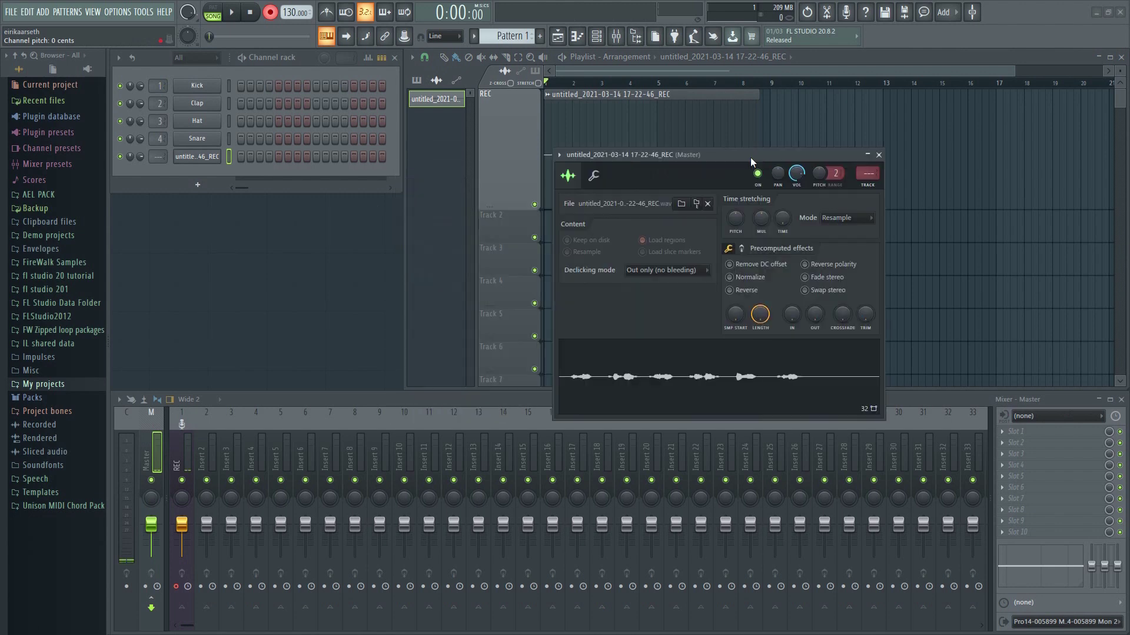
{"action": "left_click", "coordinate": [772, 273]}
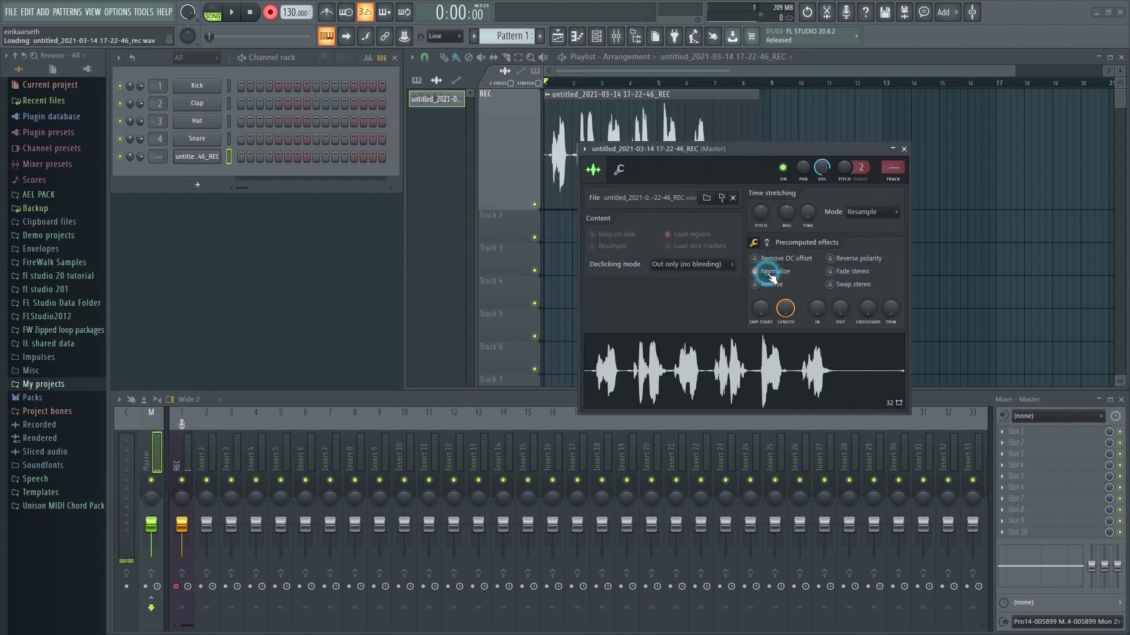
{"action": "left_click", "coordinate": [904, 150]}
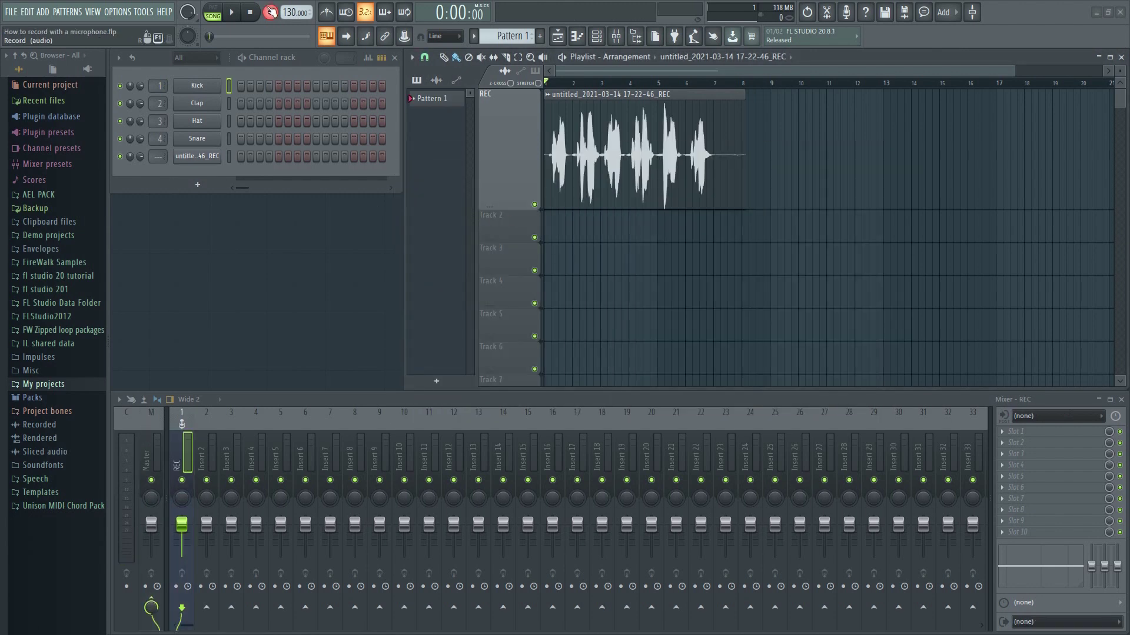
Play back the normalized recording from the start and stop playback.
{"action": "key", "text": "space"}
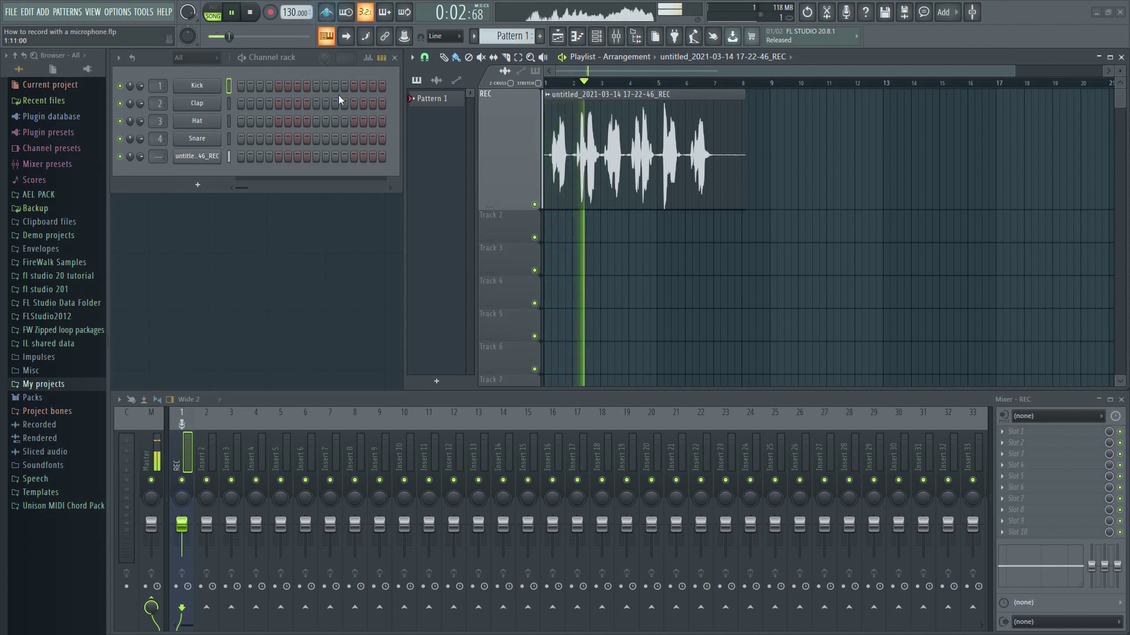
{"action": "key", "text": "space"}
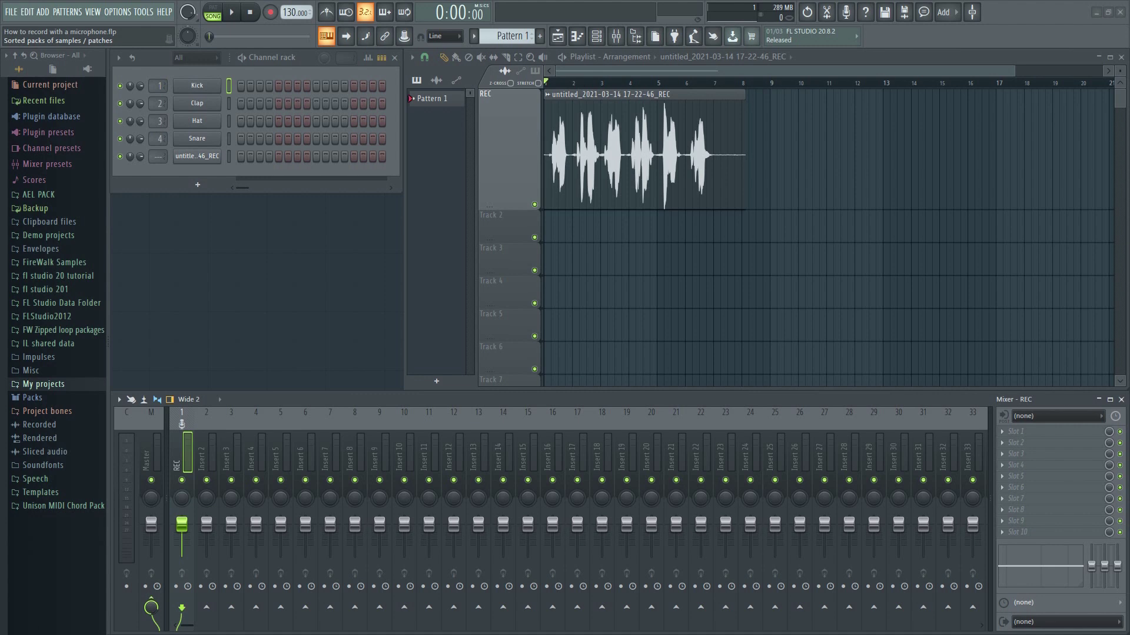
Set the mono In 2 input as the audio source of the REC mixer track.
{"action": "left_click", "coordinate": [1063, 422]}
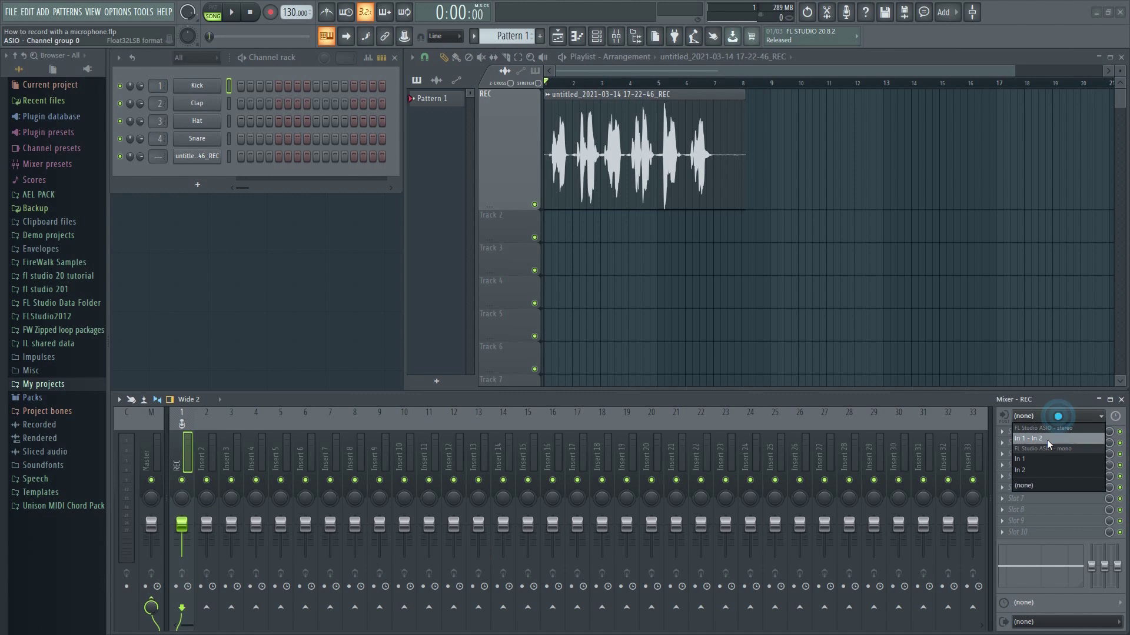
{"action": "left_click", "coordinate": [1035, 468]}
Trim the silent end of the recorded clip to just before bar 7 and mute the clip.
{"action": "left_click_drag", "start_coordinate": [744, 178], "coordinate": [730, 181]}
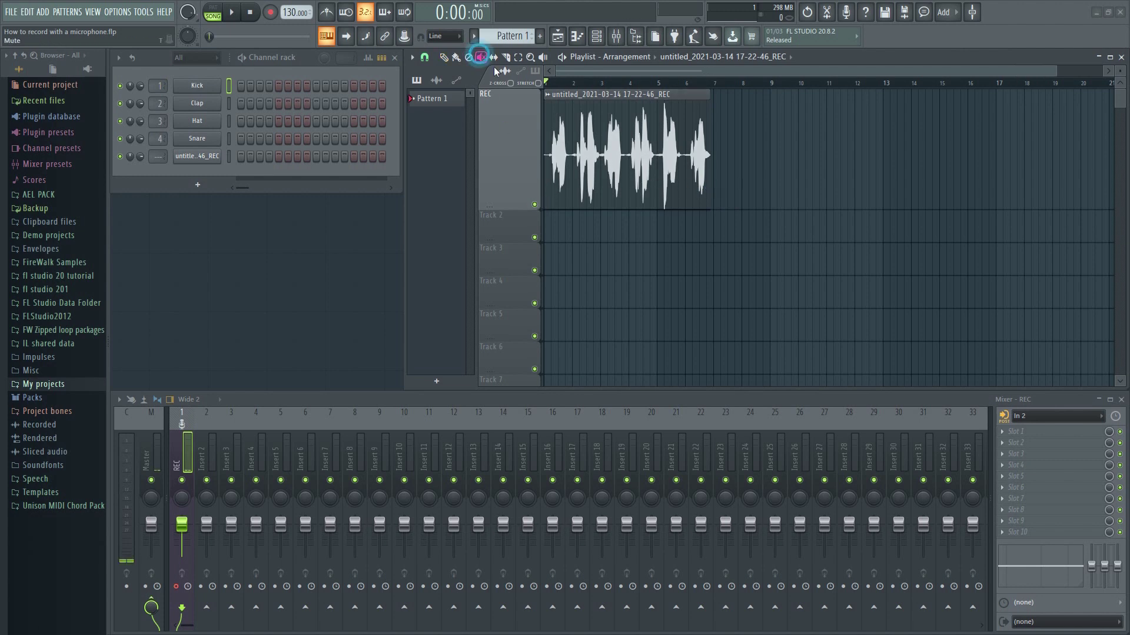
{"action": "left_click", "coordinate": [583, 154]}
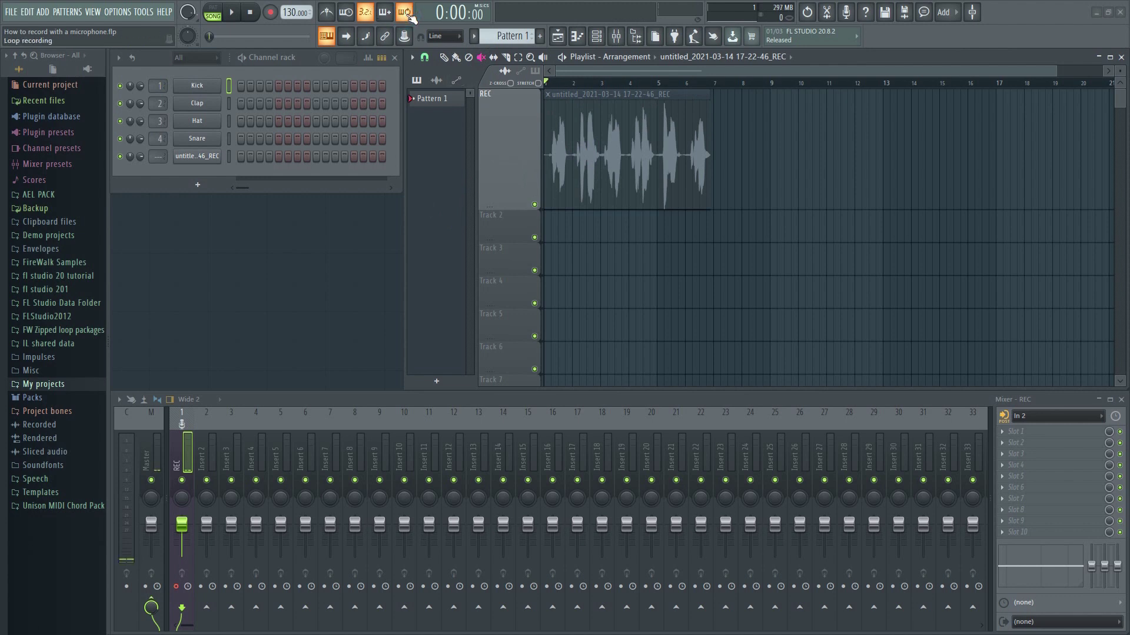
Loop-record several takes into the playlist as audio clips, stop recording, and delete the short unfinished last take.
{"action": "left_click", "coordinate": [271, 13]}
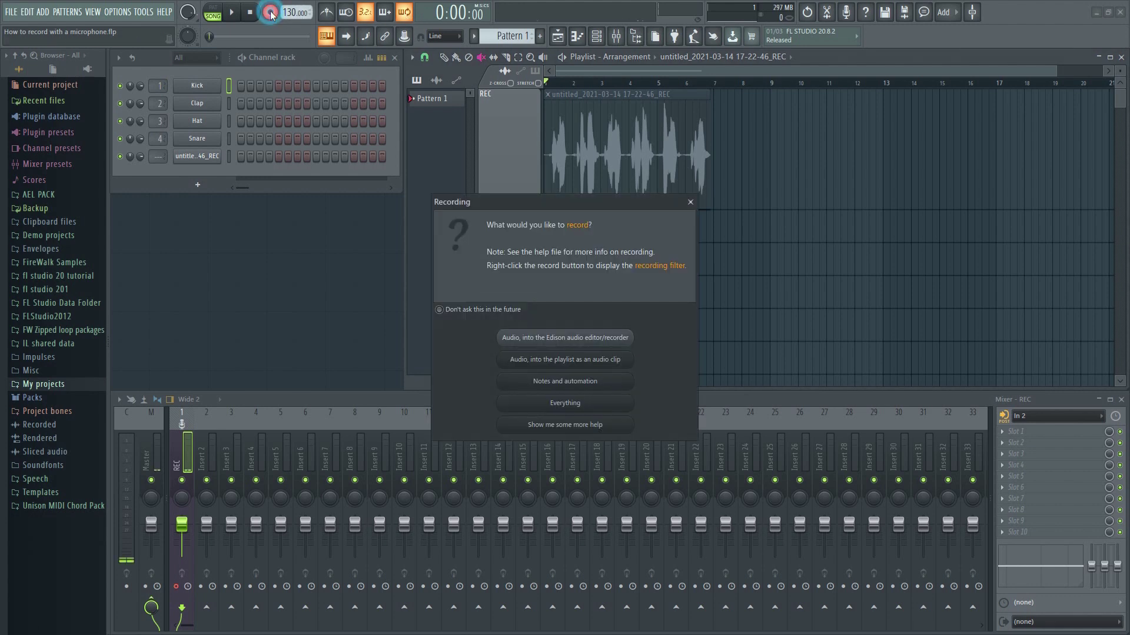
{"action": "left_click", "coordinate": [570, 360]}
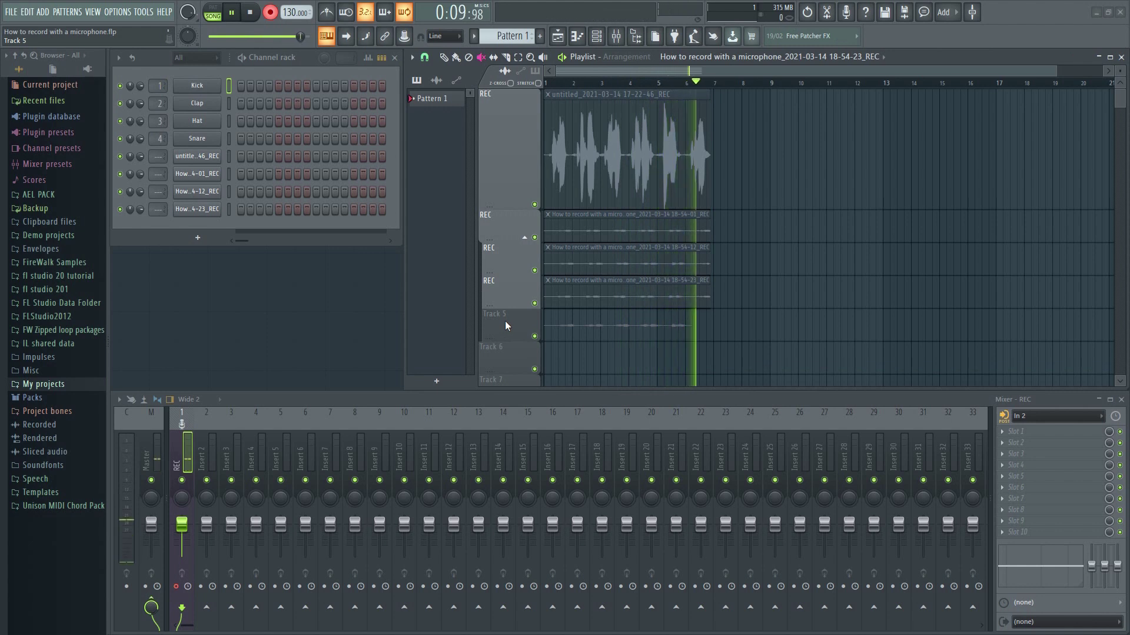
{"action": "key", "text": "space"}
{"action": "key", "text": "space"}
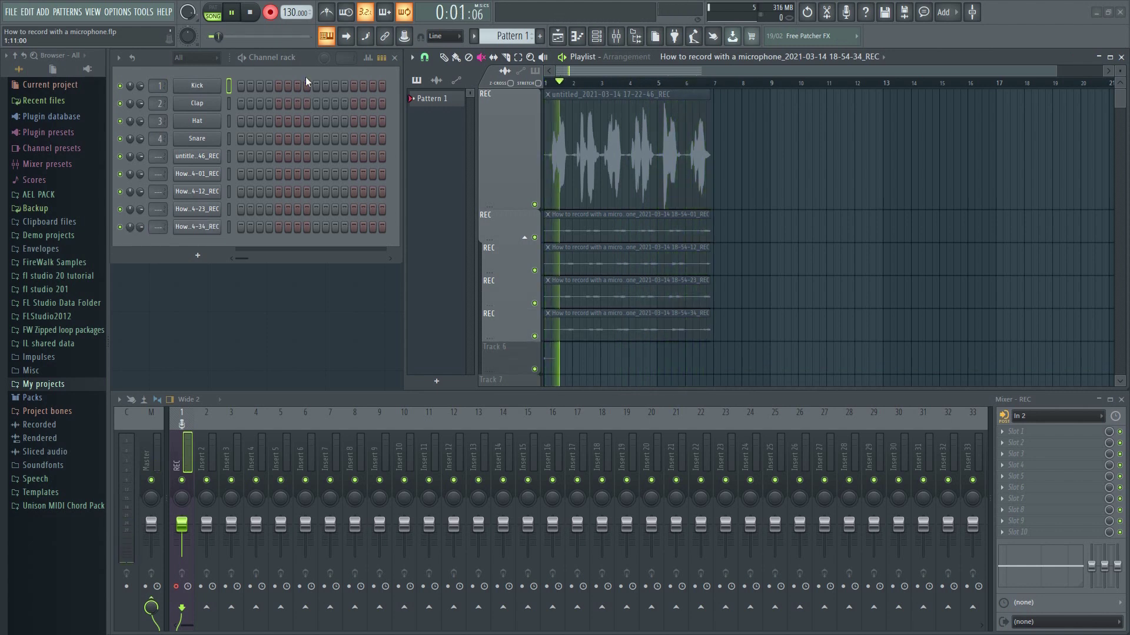
{"action": "left_click", "coordinate": [251, 14]}
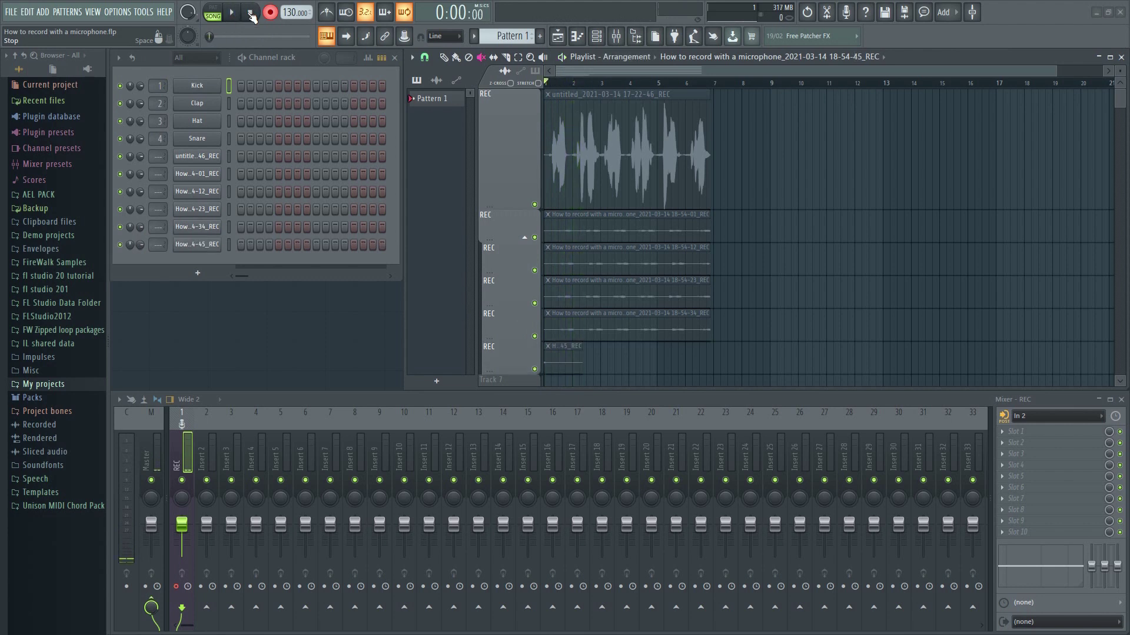
{"action": "right_click", "coordinate": [608, 358]}
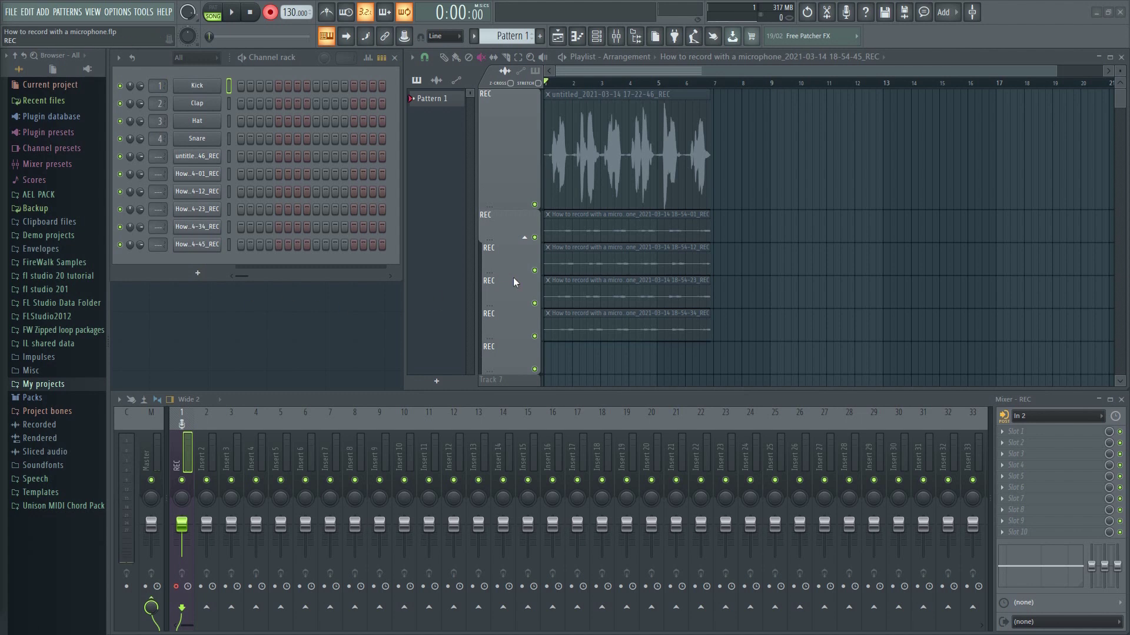
Collapse and re-expand the group of tracks holding the loop-recorded takes.
{"action": "left_click", "coordinate": [533, 240]}
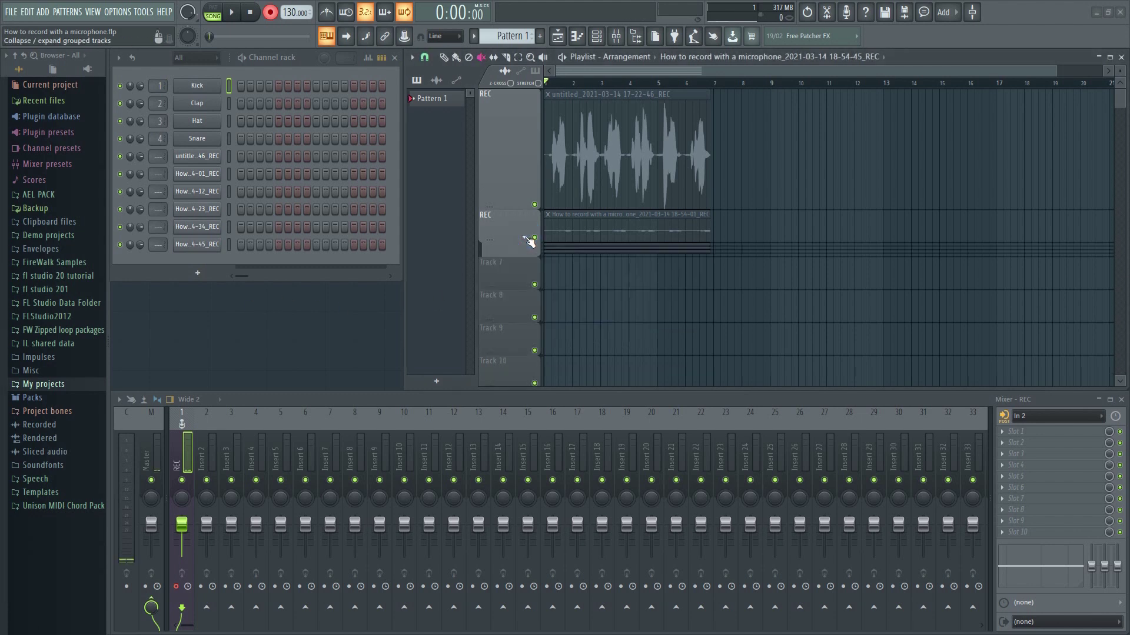
{"action": "left_click", "coordinate": [526, 238]}
{"action": "left_click", "coordinate": [528, 239]}
{"action": "left_click", "coordinate": [527, 239]}
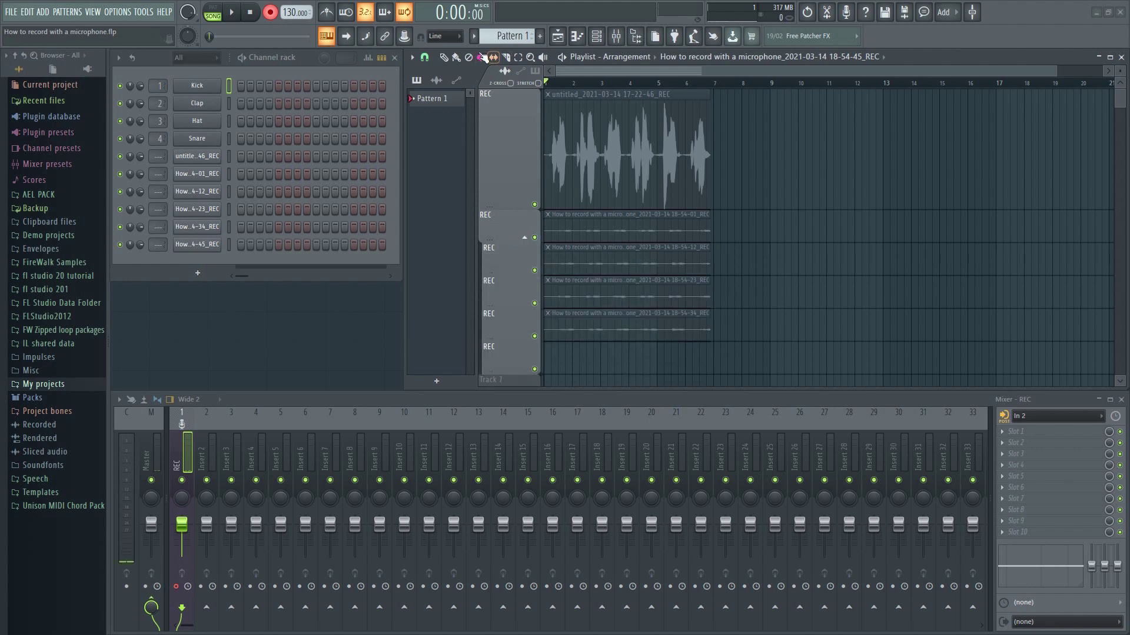
Unmute the original clip and the four loop-recorded take clips, and solo the uppermost REC track.
{"action": "left_click", "coordinate": [576, 177]}
{"action": "left_click", "coordinate": [575, 216]}
{"action": "left_click", "coordinate": [579, 253]}
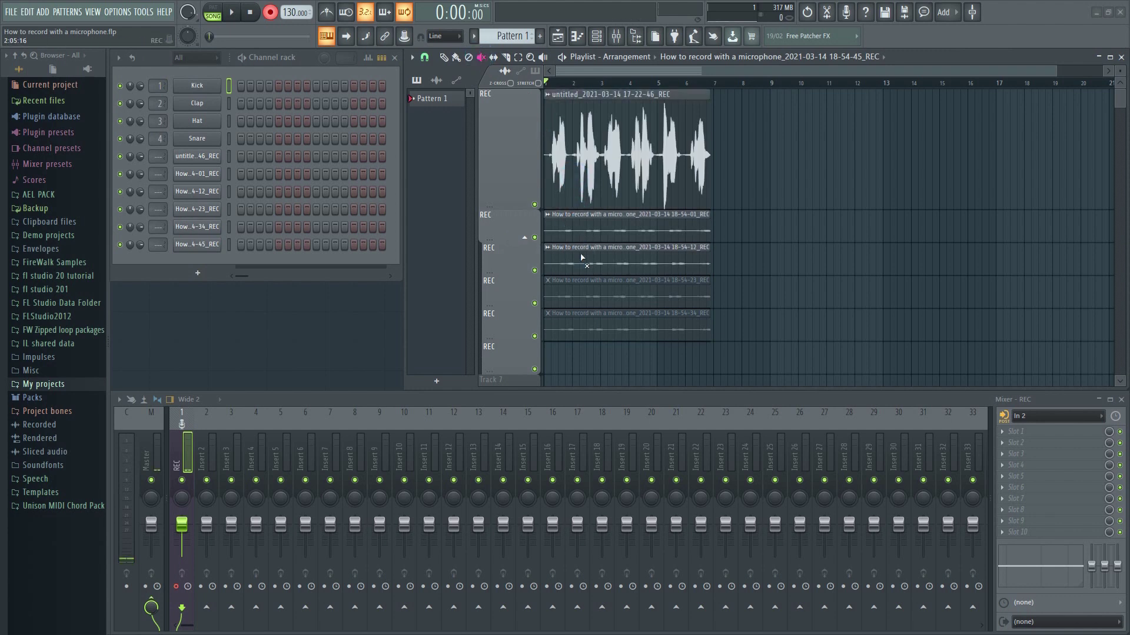
{"action": "left_click", "coordinate": [588, 289]}
{"action": "left_click", "coordinate": [588, 315]}
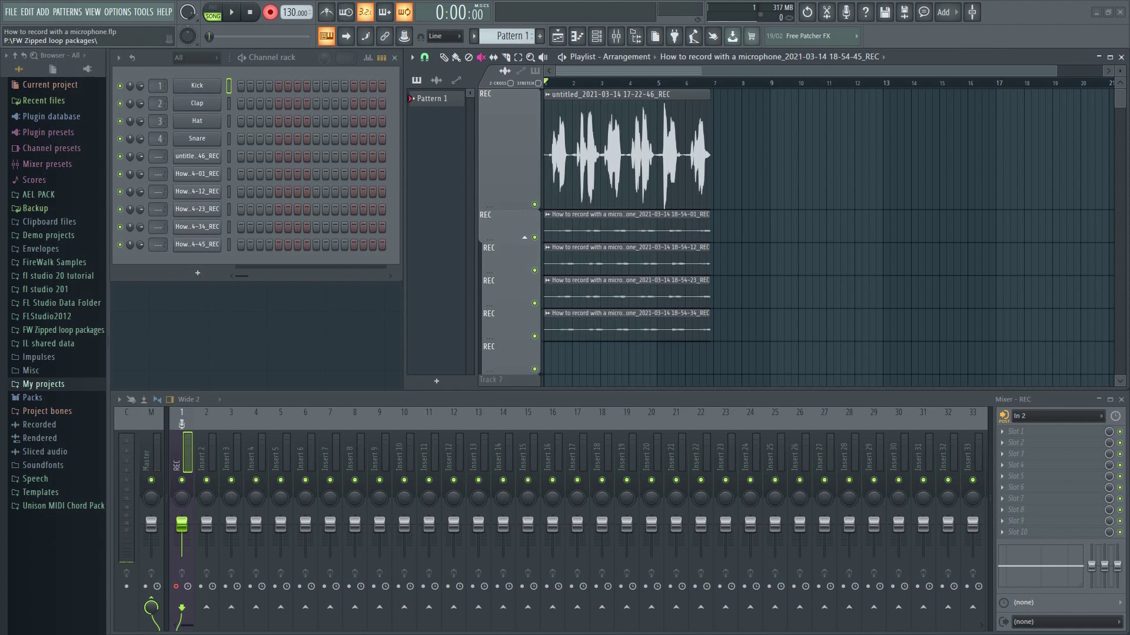
{"action": "right_click", "coordinate": [534, 204]}
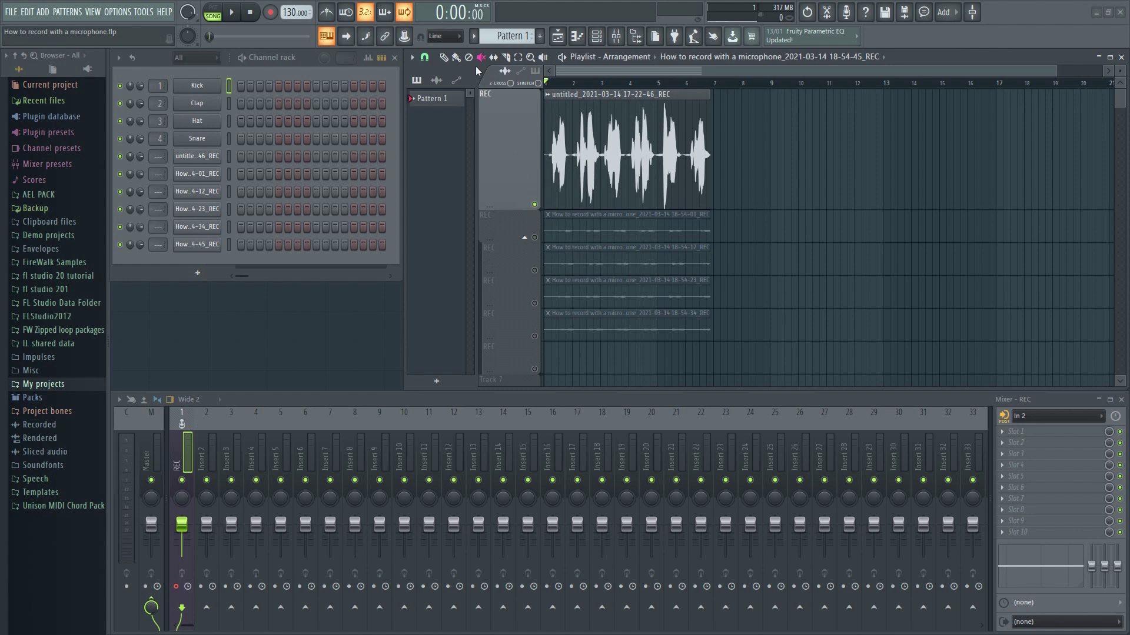
Normalize the first two loop-recorded takes, 18-54-01 and 18-54-12, in their channel settings.
{"action": "double_click", "coordinate": [564, 220]}
{"action": "left_click", "coordinate": [517, 339]}
{"action": "left_click", "coordinate": [666, 217]}
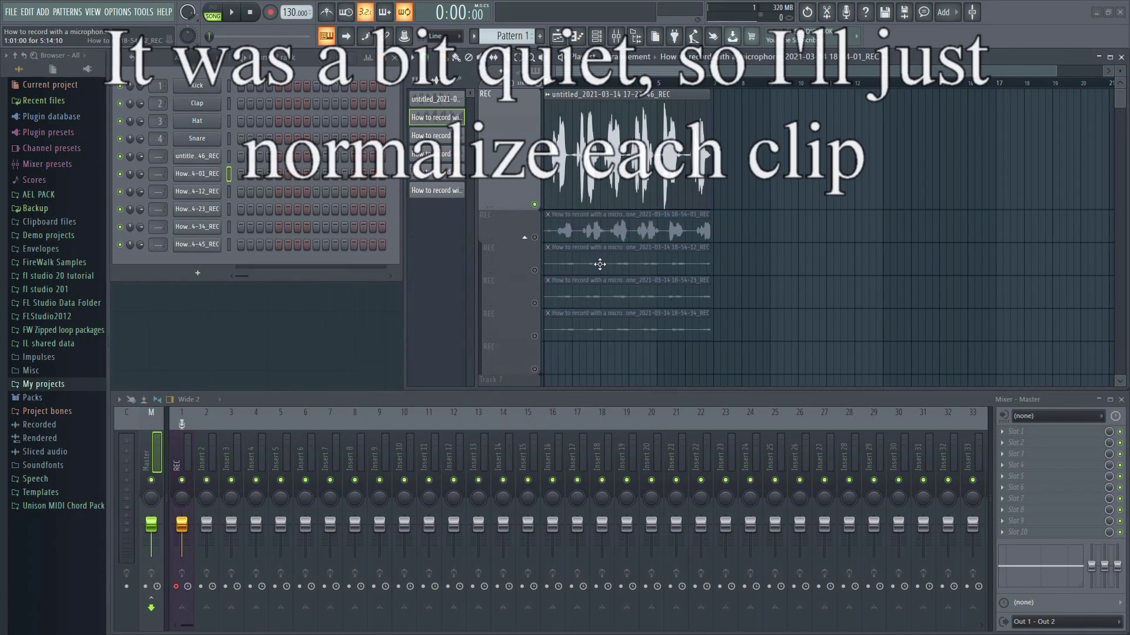
{"action": "double_click", "coordinate": [565, 253]}
{"action": "left_click", "coordinate": [528, 343]}
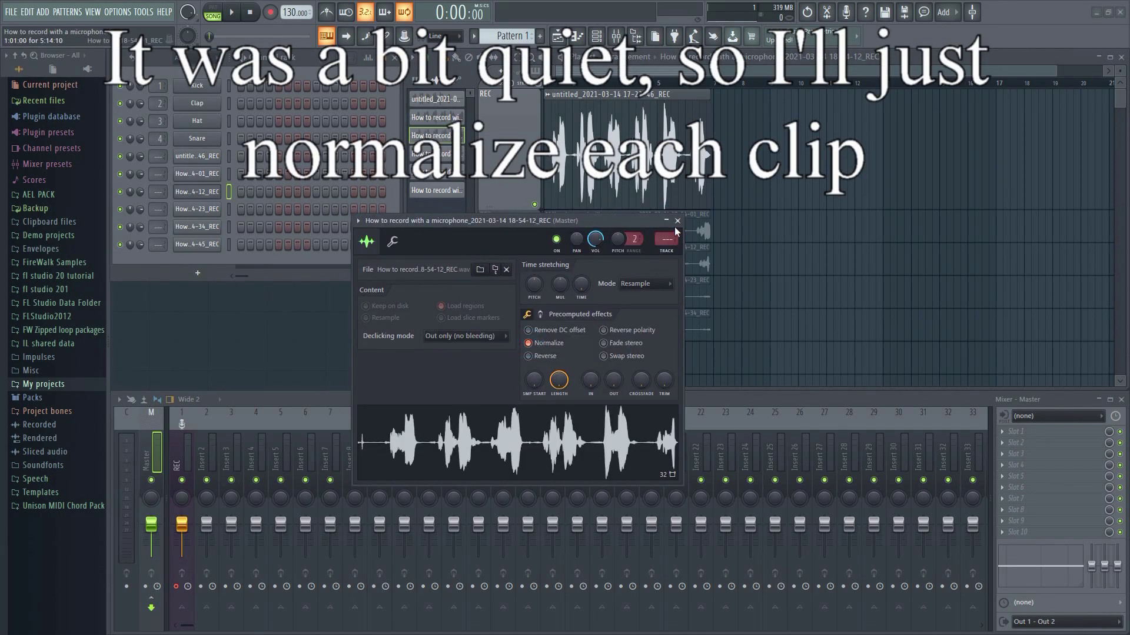
{"action": "left_click", "coordinate": [677, 220]}
Normalize the other two loop-recorded takes, 18-54-23 and 18-54-34, in their channel settings.
{"action": "left_click", "coordinate": [575, 306]}
{"action": "double_click", "coordinate": [575, 305]}
{"action": "left_click", "coordinate": [578, 345]}
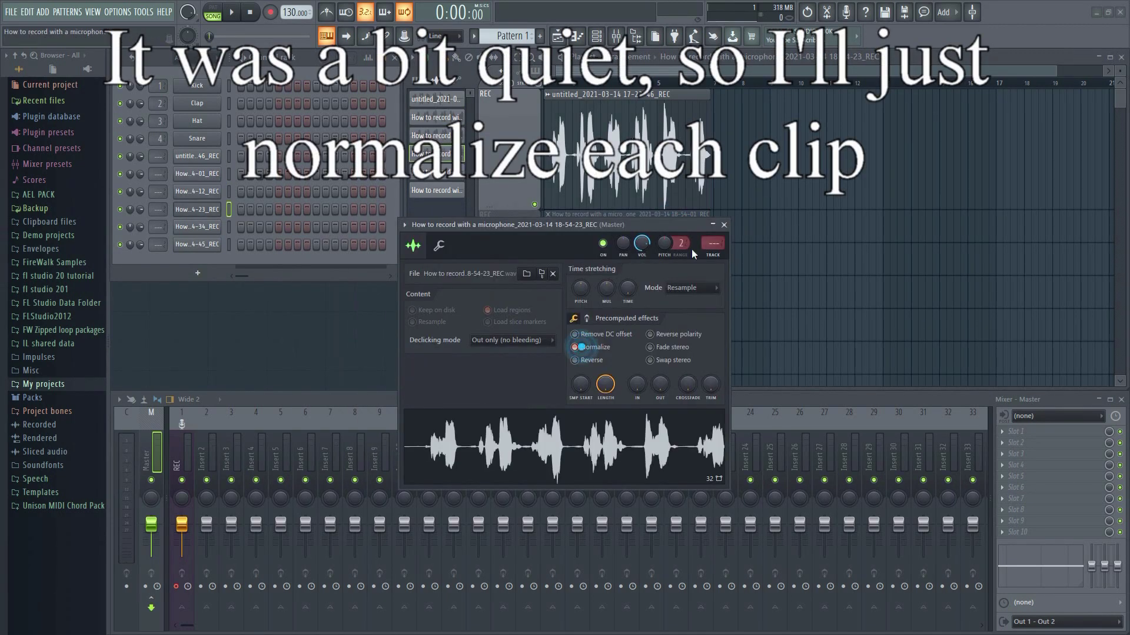
{"action": "left_click", "coordinate": [725, 221]}
{"action": "double_click", "coordinate": [575, 326]}
{"action": "left_click", "coordinate": [544, 334]}
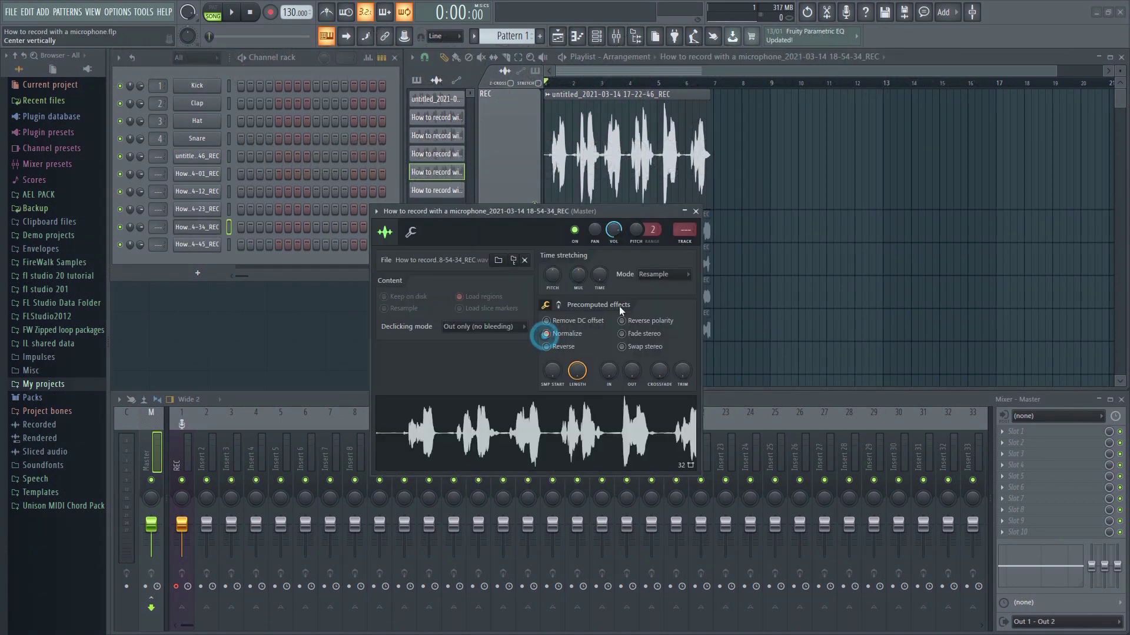
{"action": "left_click", "coordinate": [694, 213]}
Play the first loop-recorded take soloed, switch the solo to the original REC track to compare, and stop playback.
{"action": "right_click", "coordinate": [534, 237]}
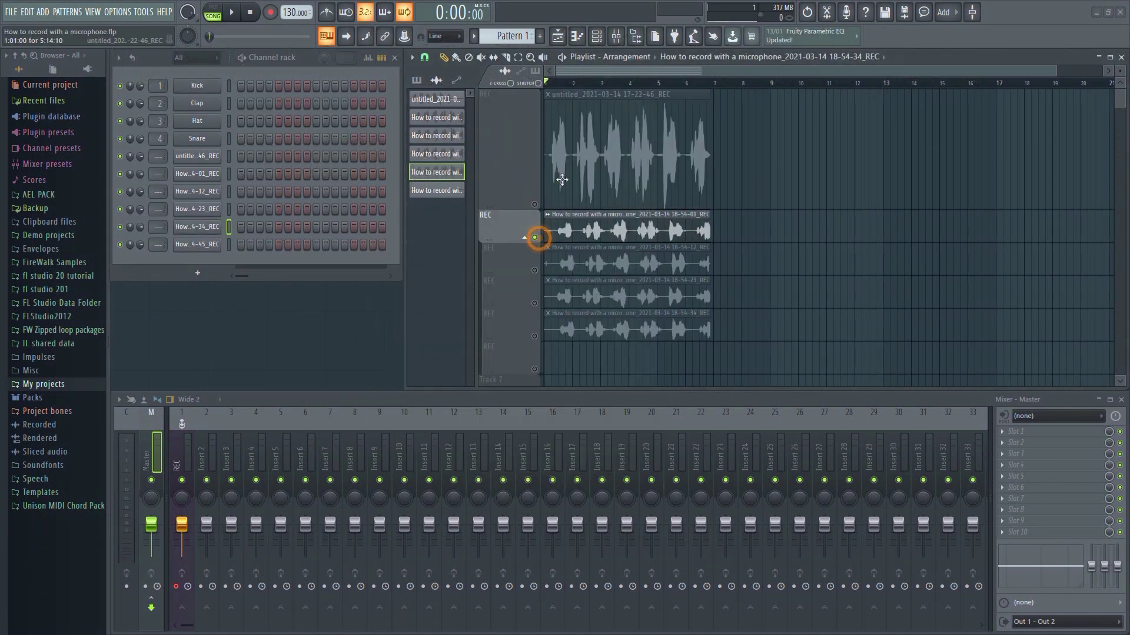
{"action": "key", "text": "space"}
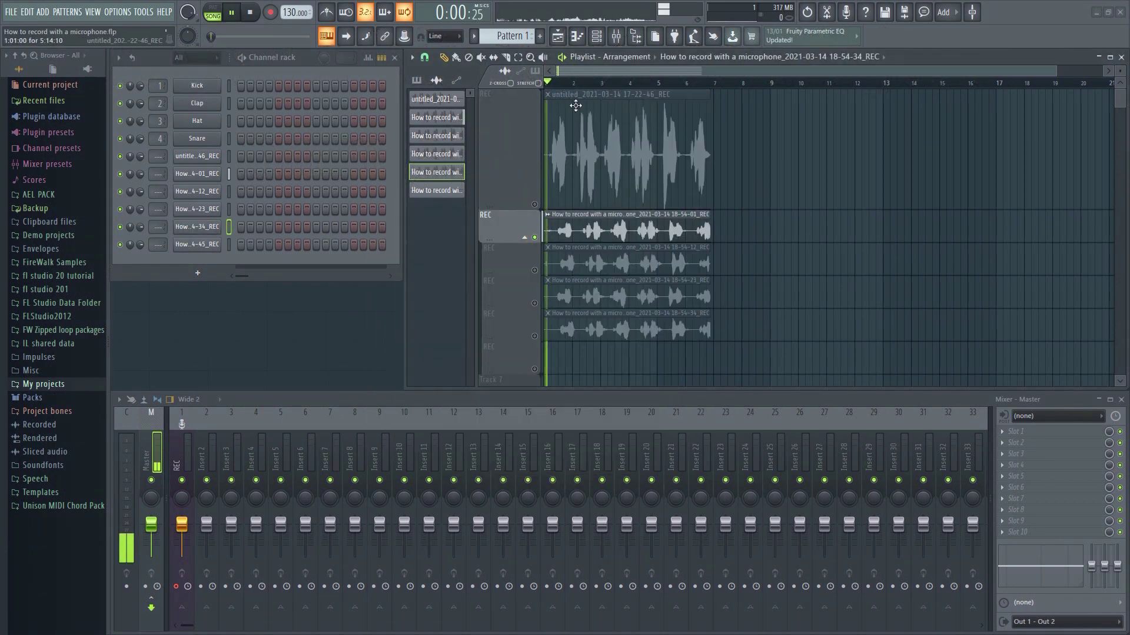
{"action": "right_click", "coordinate": [534, 204]}
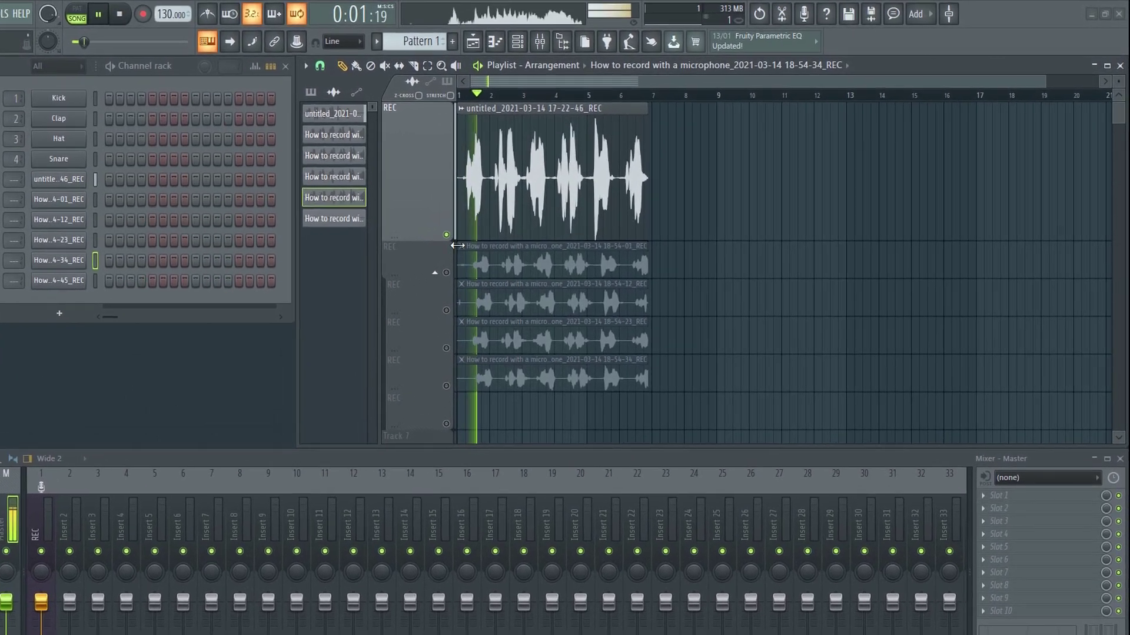
{"action": "key", "text": "space"}
Trim the start of take 18-54-01 to bar 2, slice it shortly after bars 3 and 4, and delete the piece between the cuts.
{"action": "left_click_drag", "start_coordinate": [393, 290], "coordinate": [430, 299]}
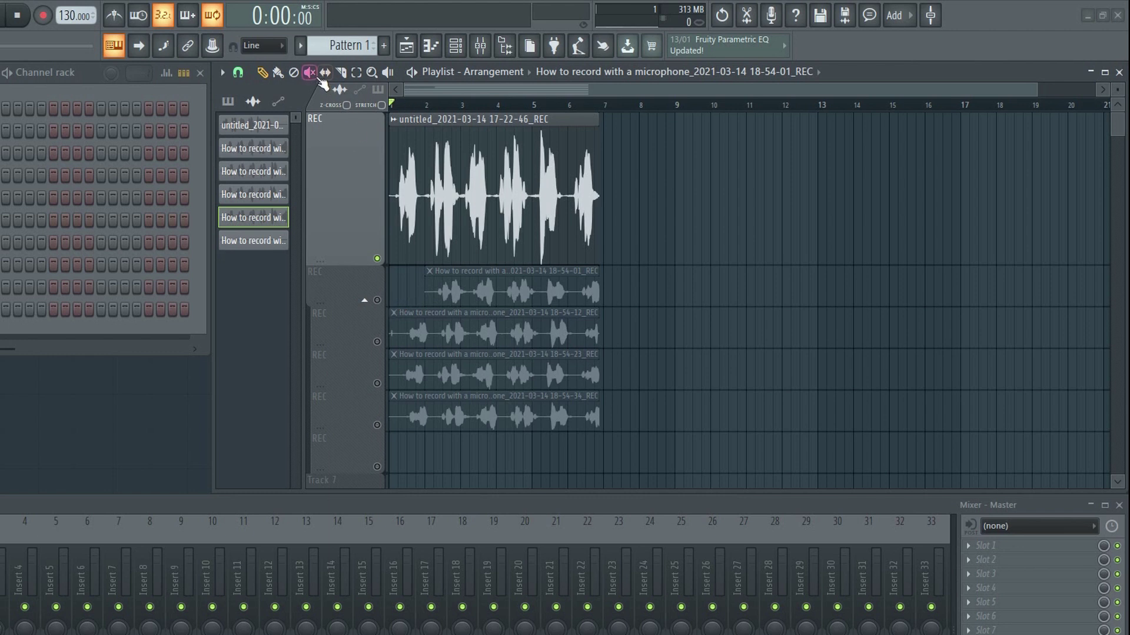
{"action": "left_click", "coordinate": [344, 74]}
{"action": "left_click_drag", "start_coordinate": [469, 265], "coordinate": [513, 310]}
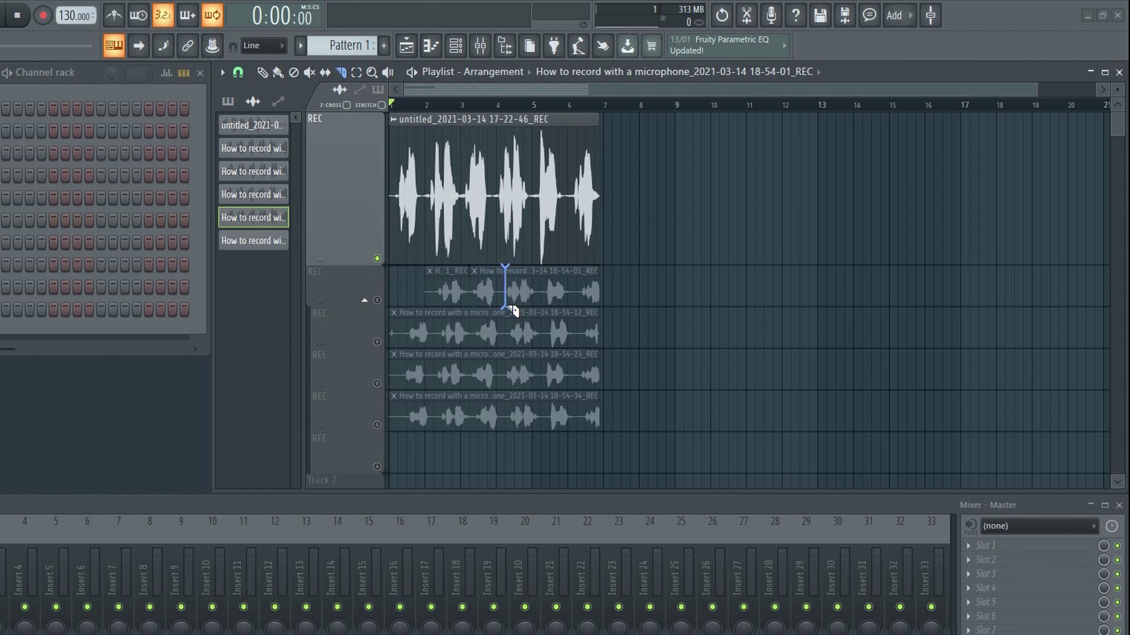
{"action": "left_click", "coordinate": [272, 84]}
{"action": "right_click", "coordinate": [479, 283]}
Slice the original clip at bar 2 and shortly after bar 3, and delete the section between the cuts.
{"action": "scroll", "coordinate": [485, 91], "scroll_direction": "up", "scroll_amount": 5}
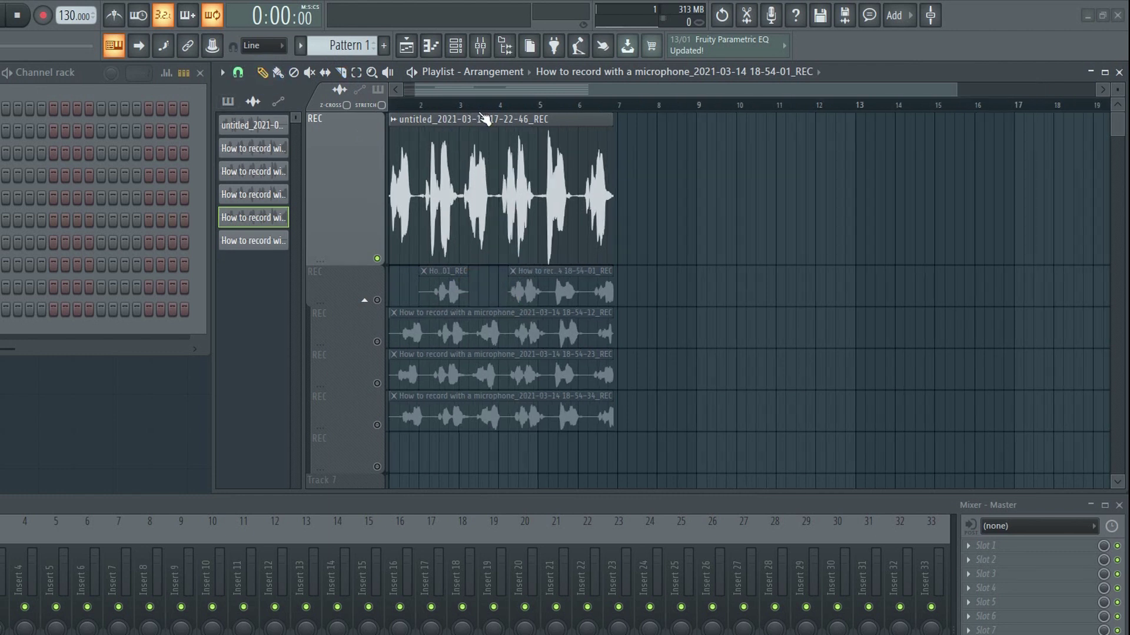
{"action": "left_click", "coordinate": [341, 72]}
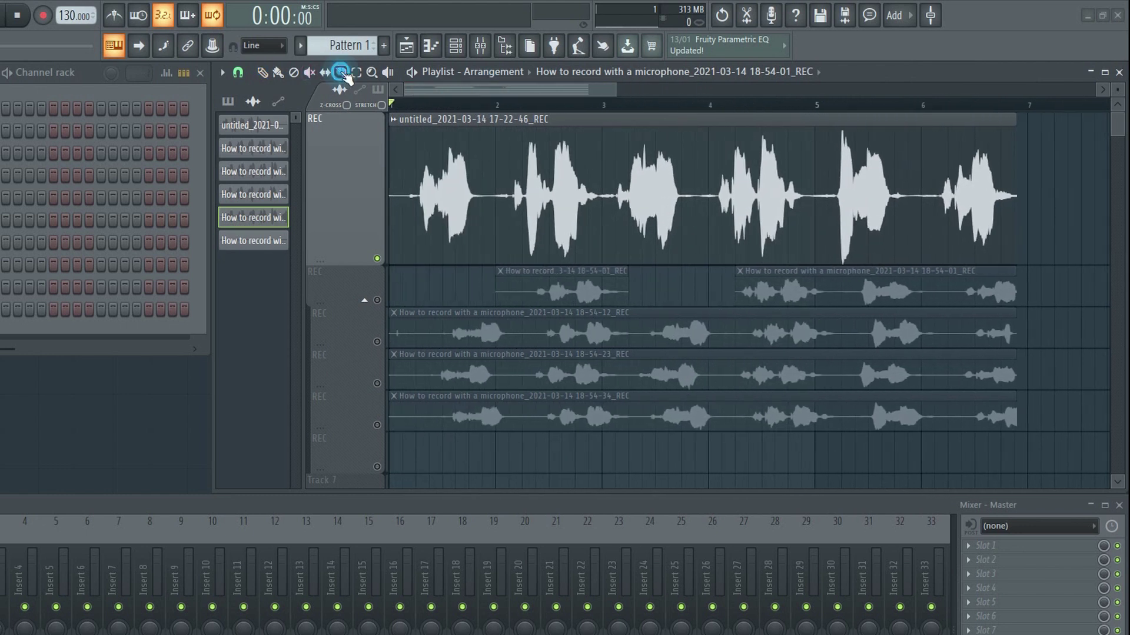
{"action": "left_click", "coordinate": [497, 257]}
{"action": "left_click_drag", "start_coordinate": [623, 262], "coordinate": [625, 142]}
{"action": "left_click", "coordinate": [263, 73]}
{"action": "right_click", "coordinate": [559, 177]}
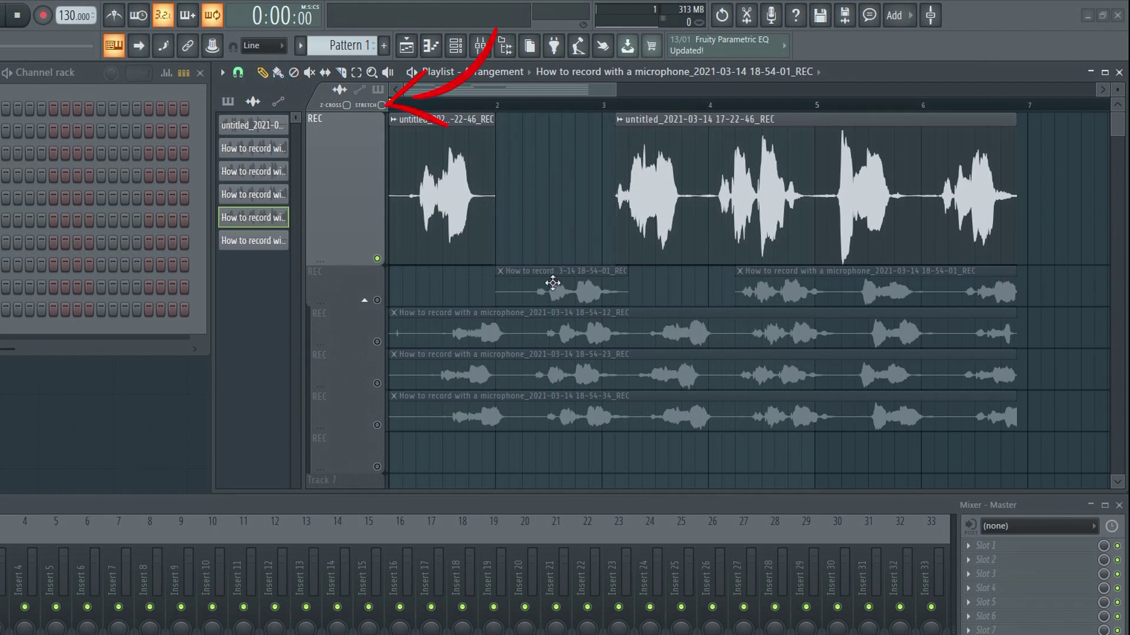
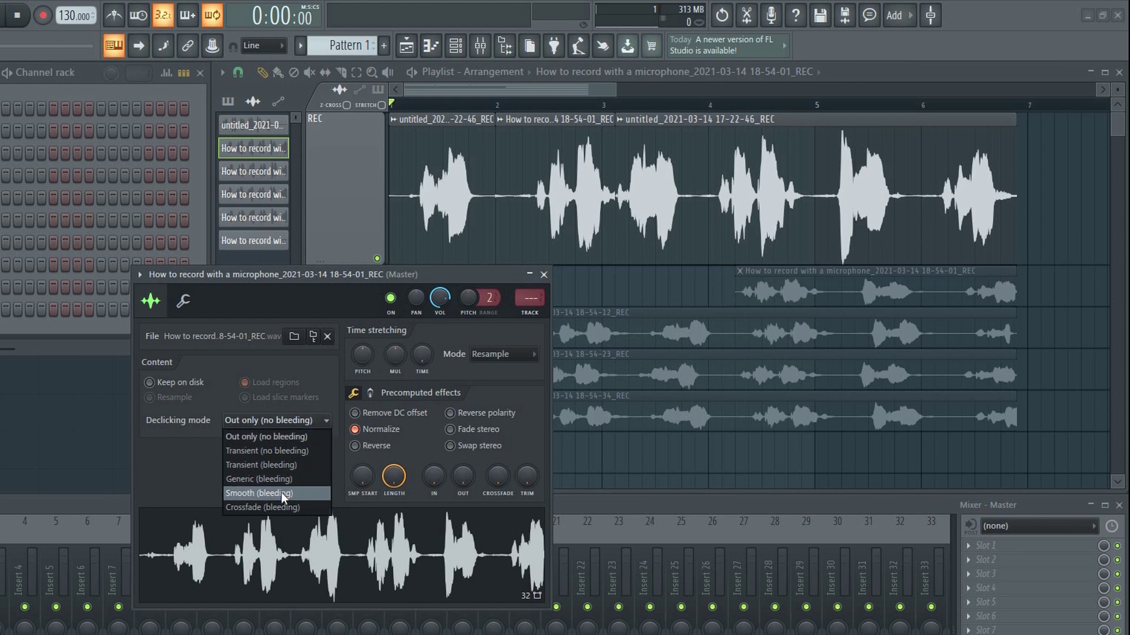
Set the declicking mode of both the 18-54-01 take and the original recording to Crossfade (bleeding).
{"action": "left_click", "coordinate": [287, 507]}
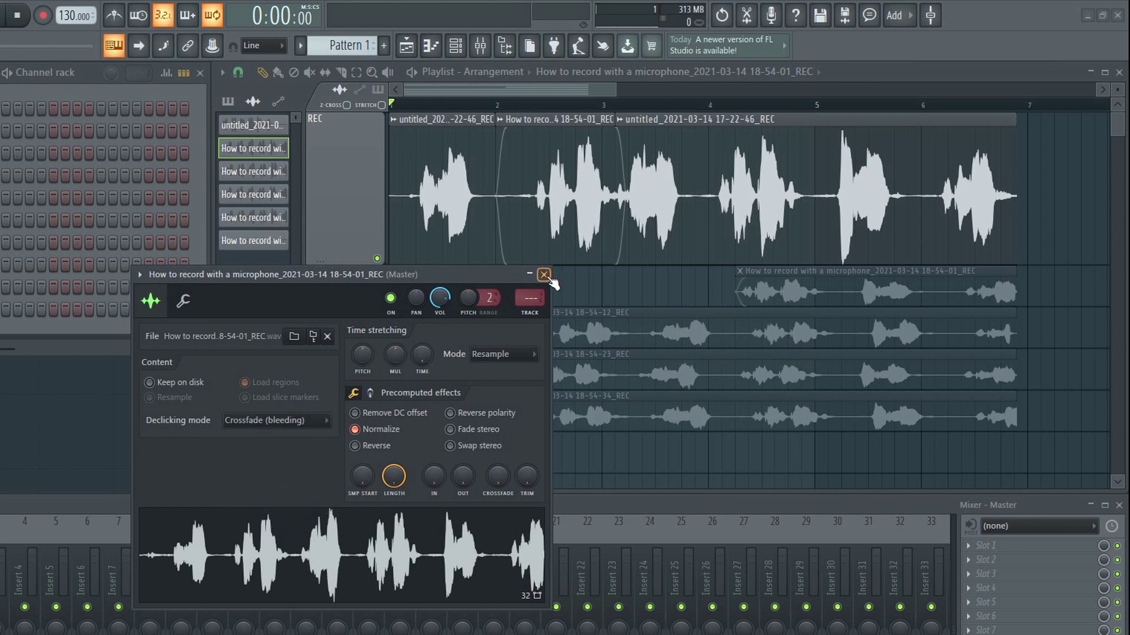
{"action": "left_click", "coordinate": [543, 275]}
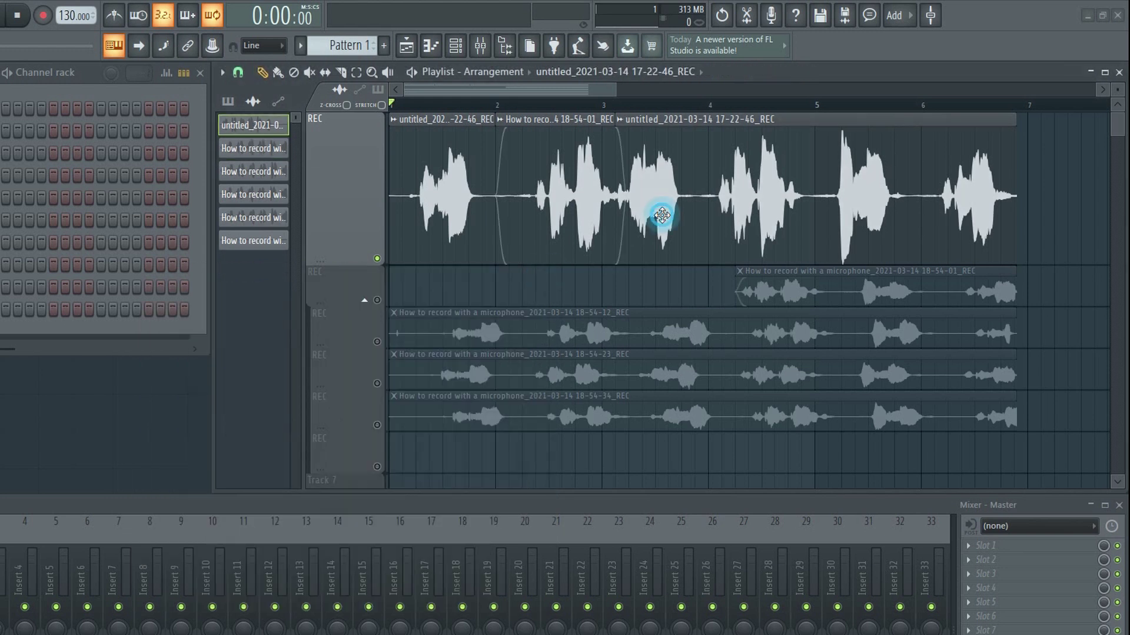
{"action": "double_click", "coordinate": [659, 219]}
{"action": "left_click", "coordinate": [595, 342]}
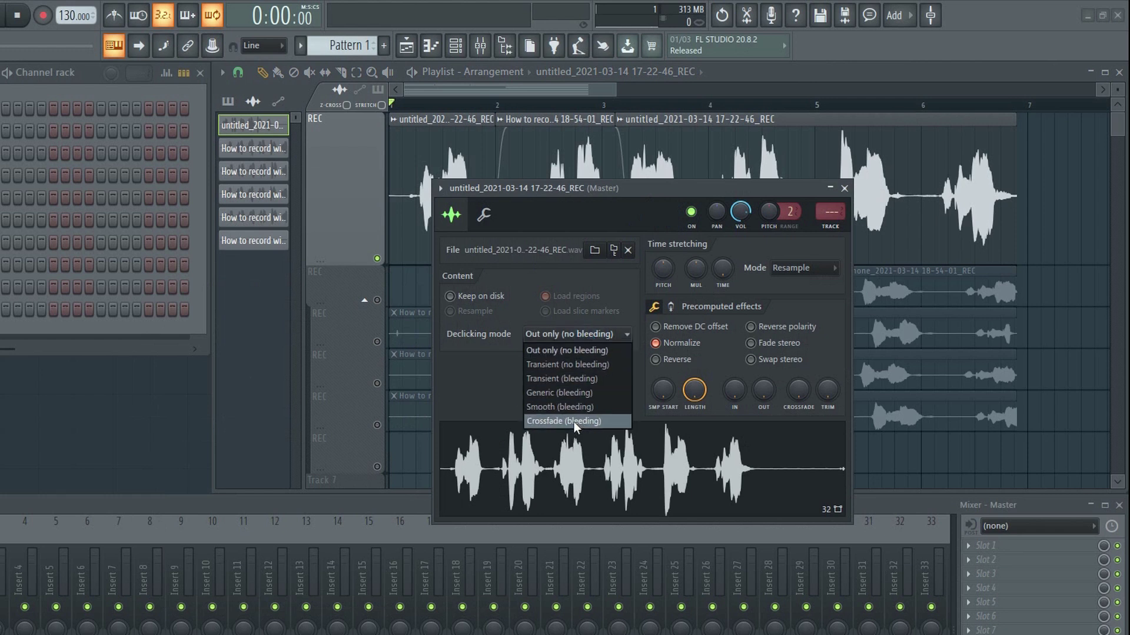
{"action": "left_click", "coordinate": [592, 420]}
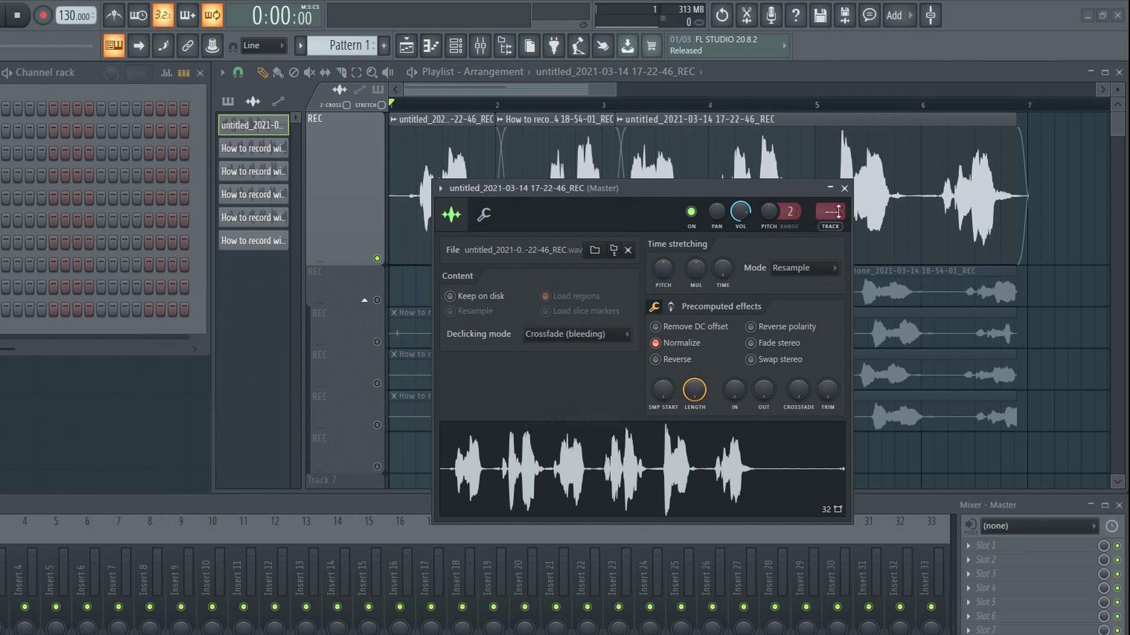
{"action": "left_click", "coordinate": [844, 188]}
Play back the edited vocal from before bar 2 to check the crossfade into the inserted take.
{"action": "scroll", "coordinate": [520, 94], "scroll_direction": "up", "scroll_amount": 3}
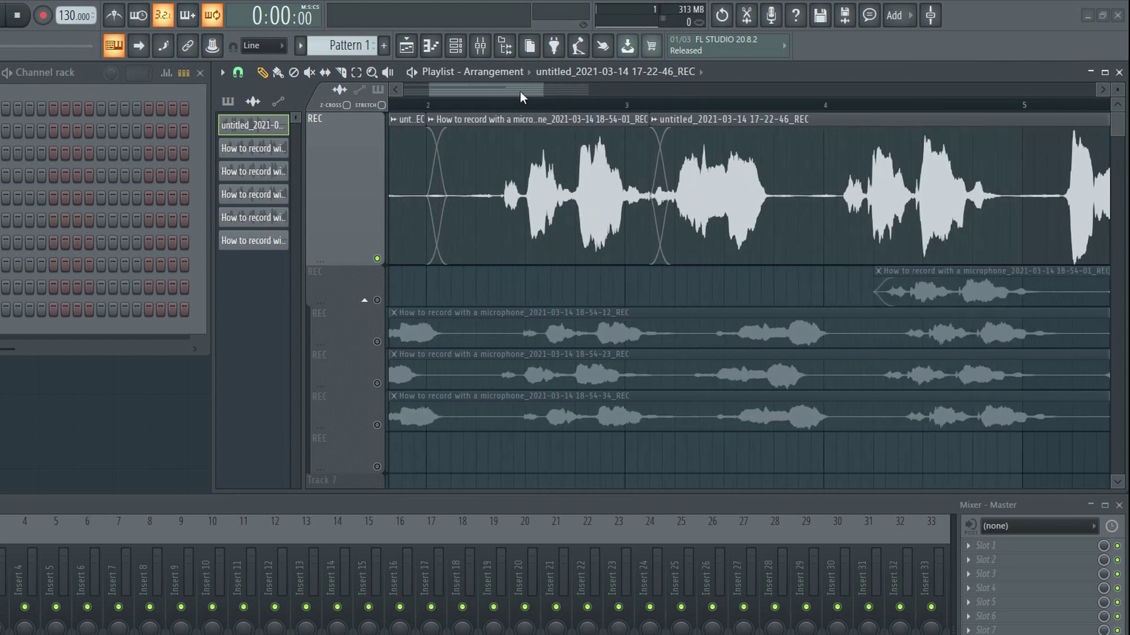
{"action": "left_click", "coordinate": [423, 101]}
{"action": "key", "text": "space"}
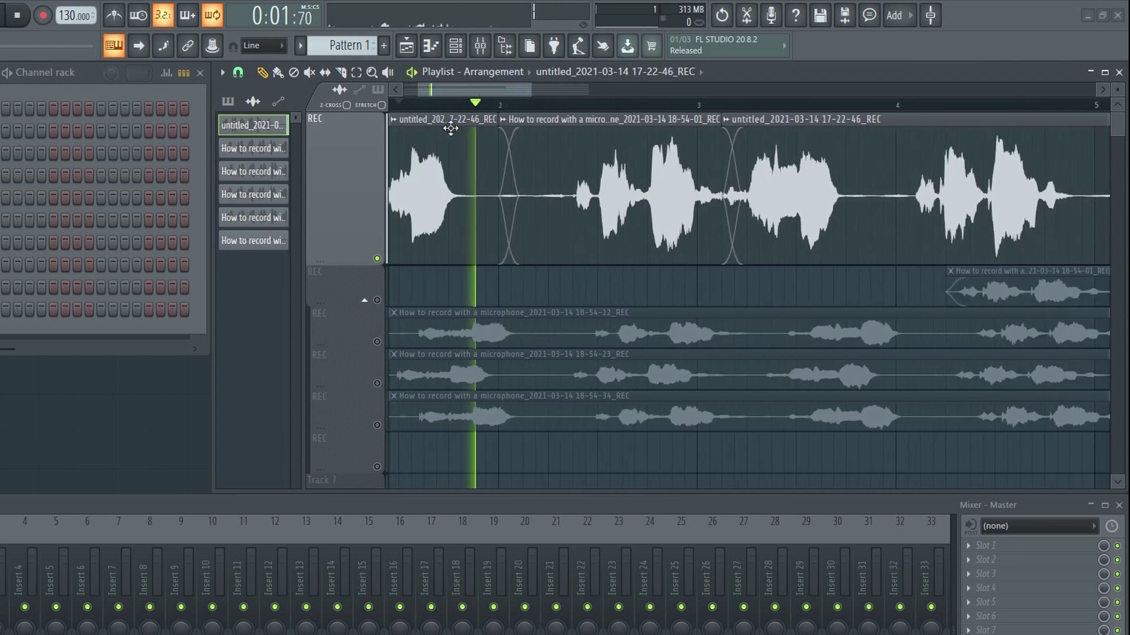
{"action": "key", "text": "space"}
{"action": "key", "text": "space"}
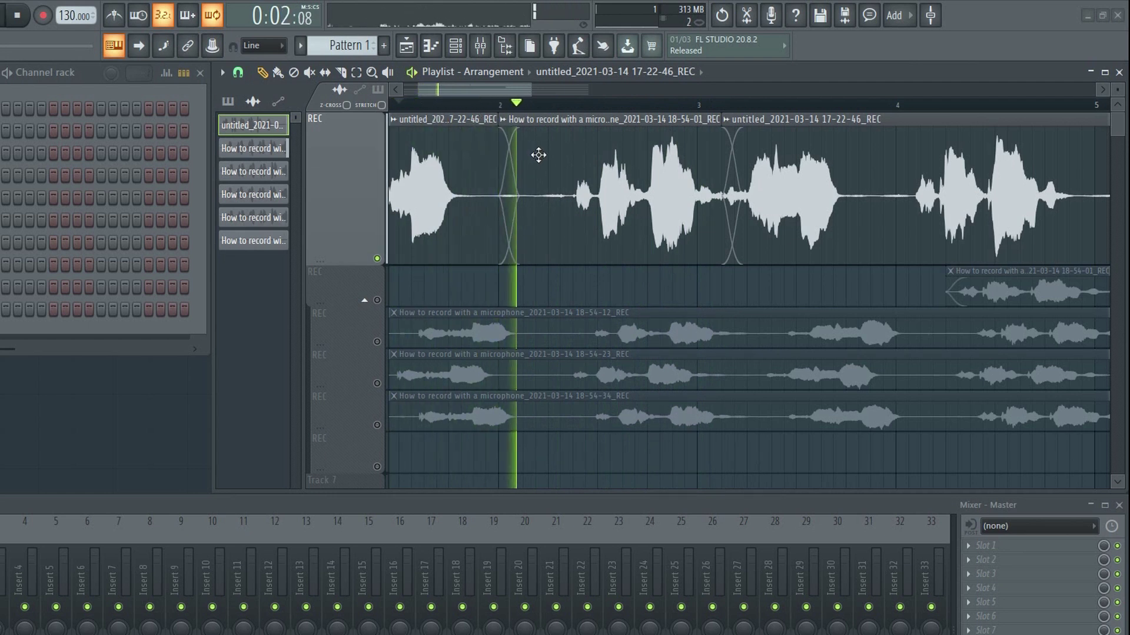
{"action": "key", "text": "space"}
Move the inserted take slightly earlier and the following original section slightly later, and play back the joins.
{"action": "left_click_drag", "start_coordinate": [576, 176], "coordinate": [564, 177]}
{"action": "key", "text": "space"}
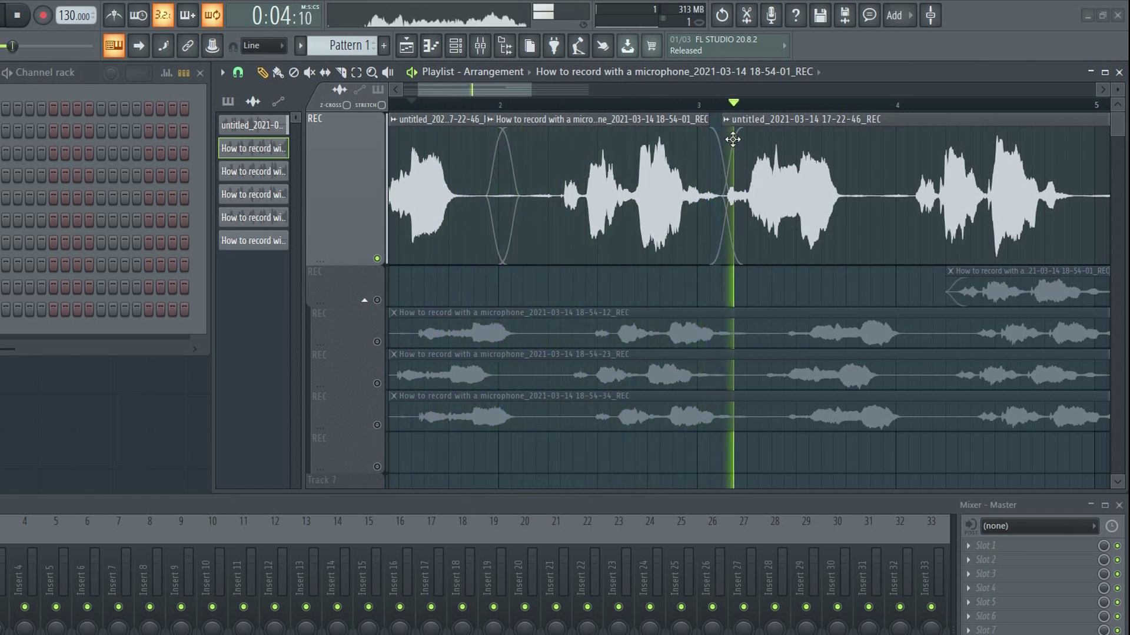
{"action": "left_click", "coordinate": [756, 181]}
{"action": "key", "text": "space"}
{"action": "left_click_drag", "start_coordinate": [755, 181], "coordinate": [768, 181]}
{"action": "left_click", "coordinate": [624, 104]}
{"action": "key", "text": "space"}
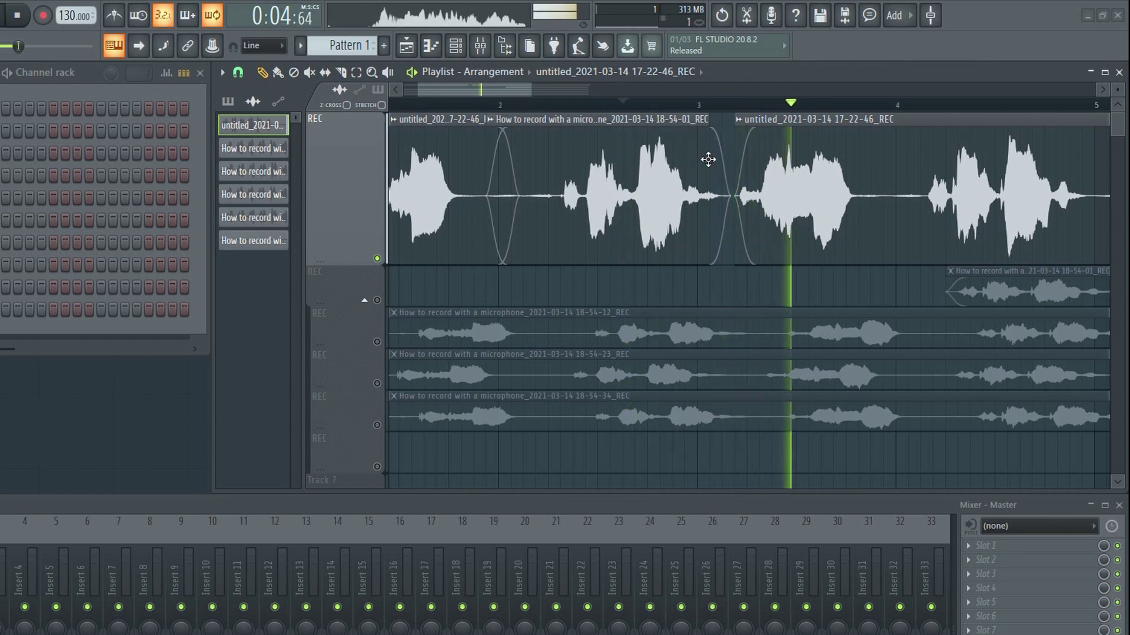
{"action": "key", "text": "space"}
Solo the 18-54-23 take track and the edited uppermost REC track in turn, playing each from bar 1 to compare.
{"action": "scroll", "coordinate": [691, 105], "scroll_direction": "down", "scroll_amount": 3}
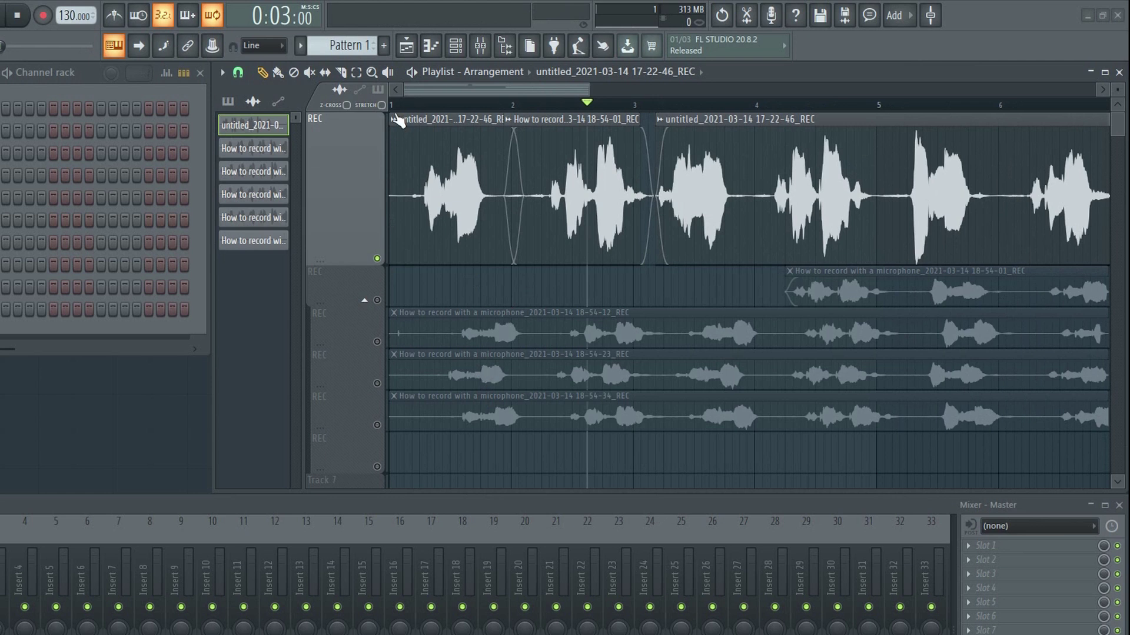
{"action": "right_click", "coordinate": [377, 381]}
{"action": "left_click", "coordinate": [452, 104]}
{"action": "key", "text": "space"}
{"action": "key", "text": "space"}
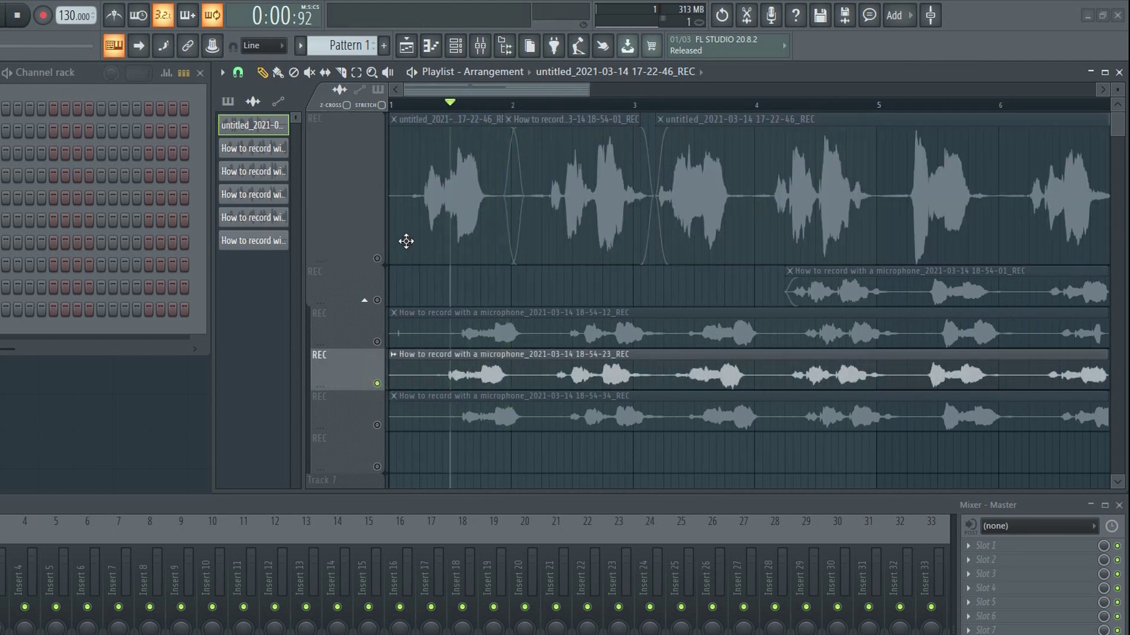
{"action": "right_click", "coordinate": [378, 258]}
{"action": "left_click", "coordinate": [424, 103]}
{"action": "key", "text": "space"}
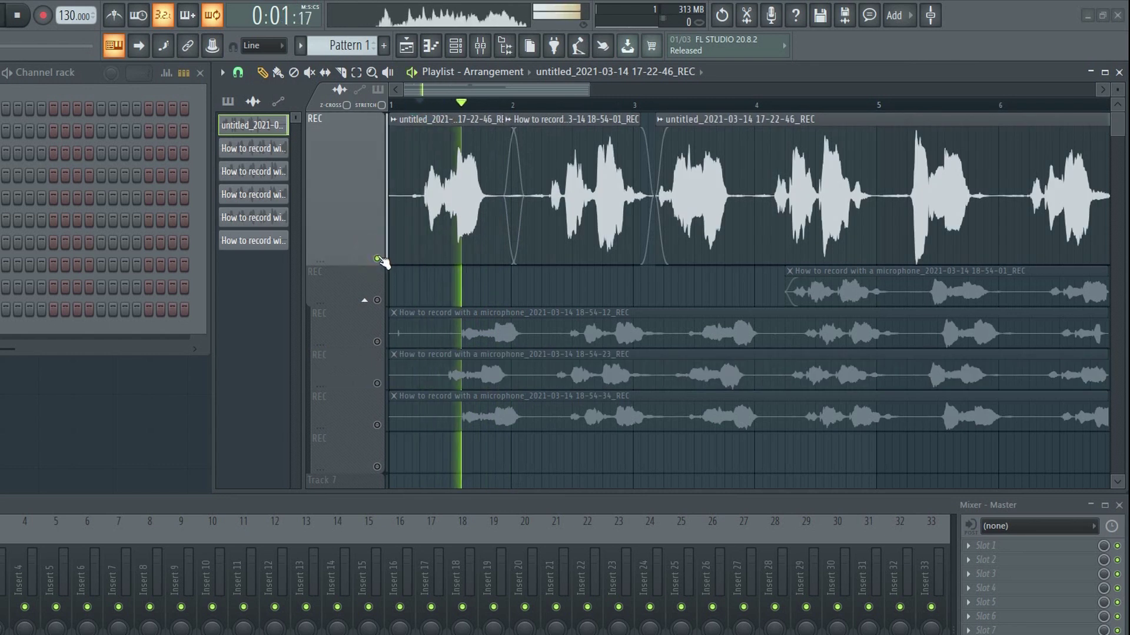
Solo the 18-54-23 take track again and play back its opening phrase.
{"action": "right_click", "coordinate": [377, 383]}
{"action": "key", "text": "space"}
{"action": "key", "text": "space"}
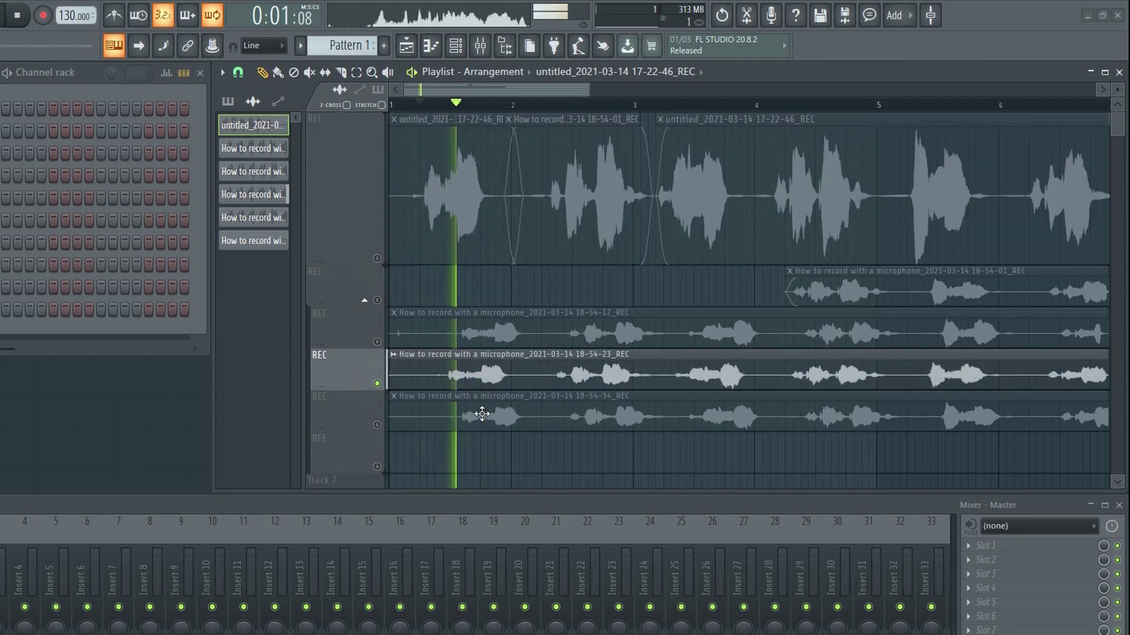
{"action": "key", "text": "space"}
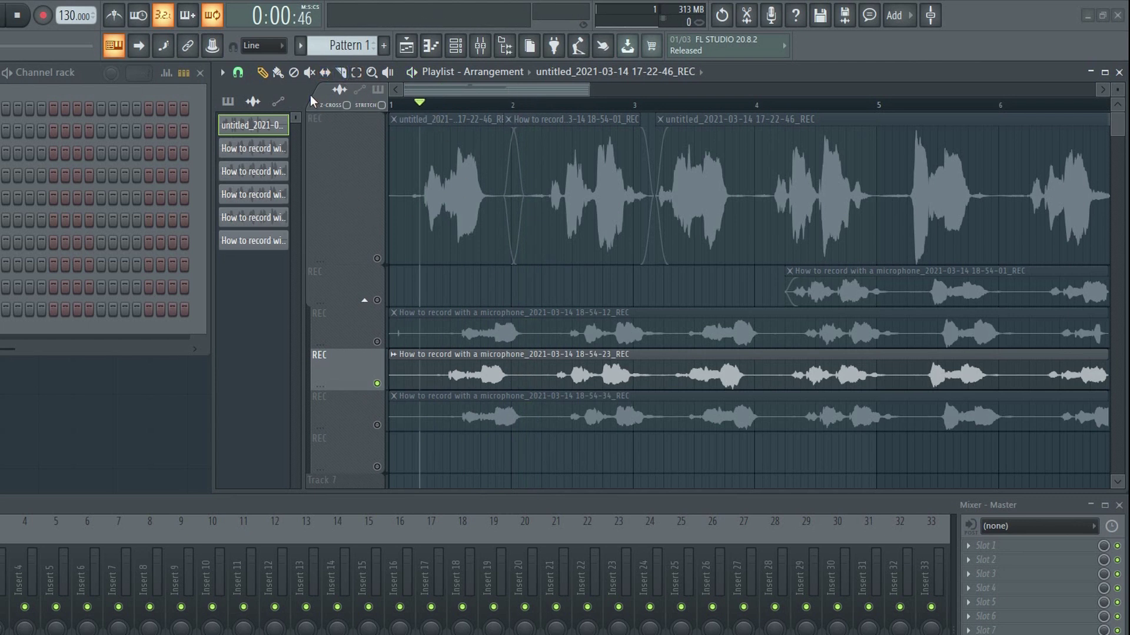
Slice the 18-54-23 take just past bar 2 and delete everything following the cut.
{"action": "left_click", "coordinate": [341, 73]}
{"action": "left_click_drag", "start_coordinate": [527, 355], "coordinate": [544, 392]}
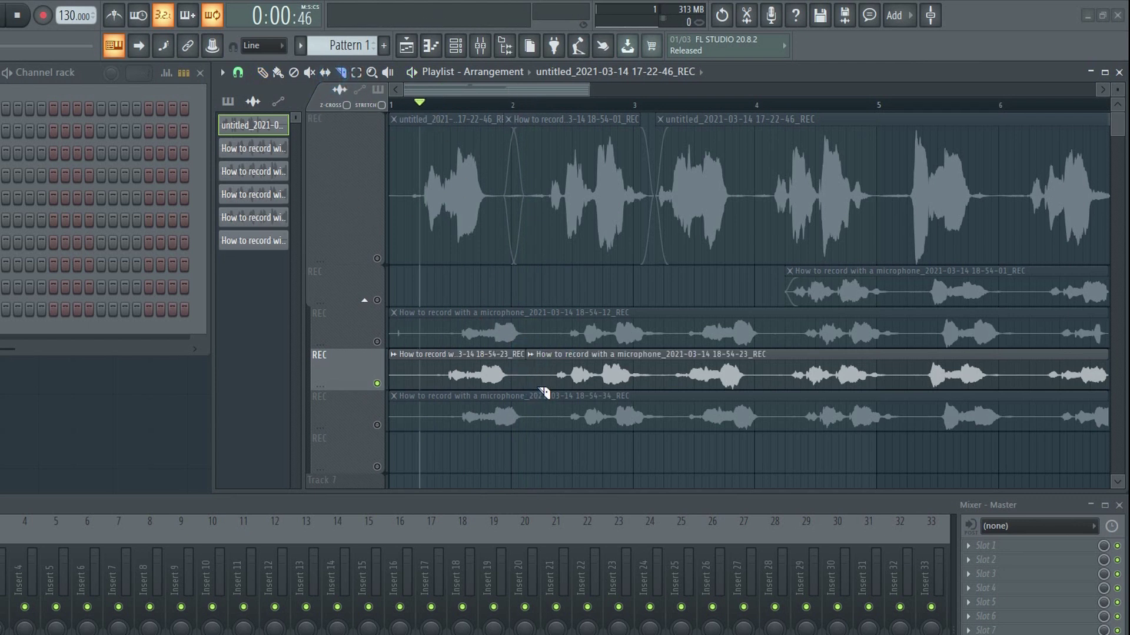
{"action": "left_click", "coordinate": [263, 73]}
{"action": "right_click", "coordinate": [593, 360]}
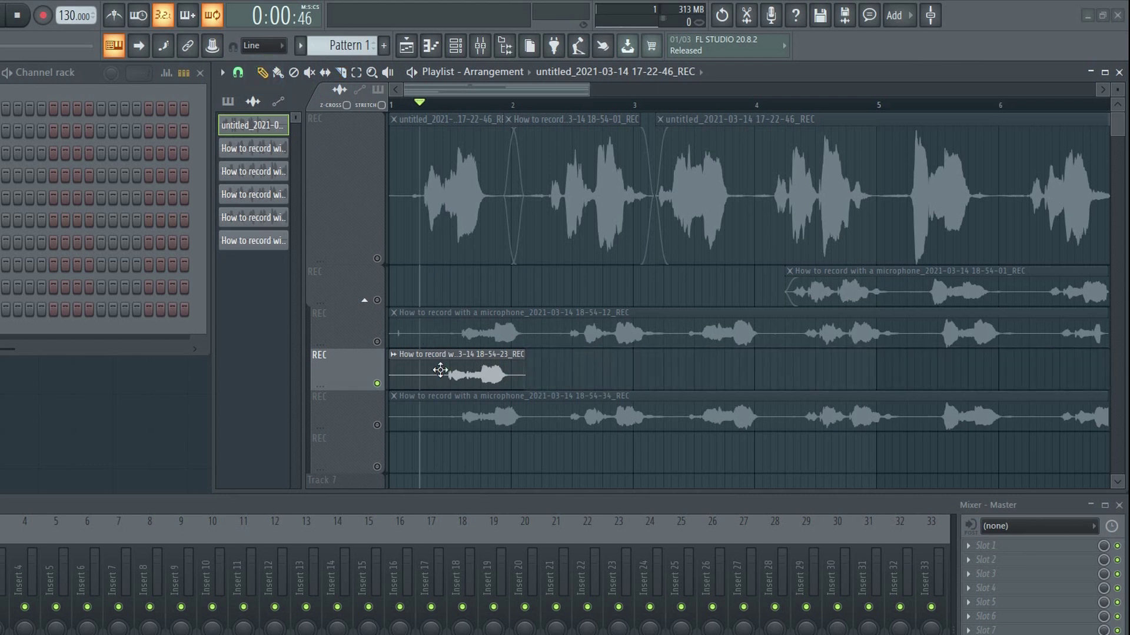
Delete the 18-54-12 take and replace the edited vocal's first section on the uppermost REC track with the cut 18-54-23 phrase.
{"action": "right_click", "coordinate": [429, 328]}
{"action": "left_click_drag", "start_coordinate": [441, 375], "coordinate": [453, 198]}
{"action": "right_click", "coordinate": [453, 223]}
Set the declicking mode of the 18-54-23 take to Crossfade (bleeding) and close its channel settings.
{"action": "double_click", "coordinate": [456, 201]}
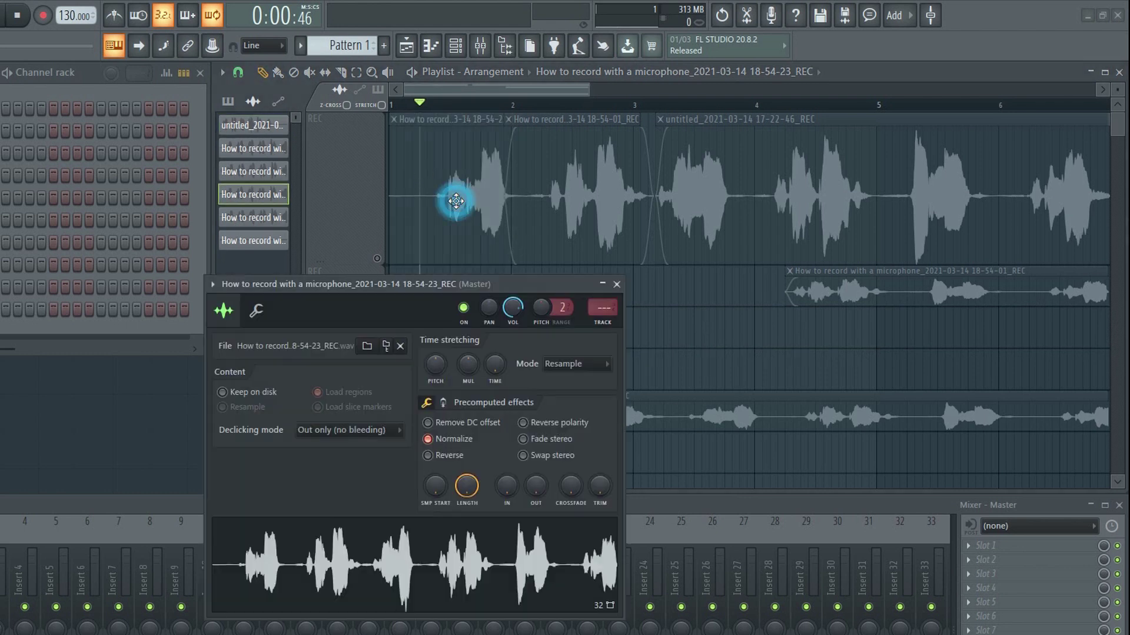
{"action": "left_click", "coordinate": [344, 430]}
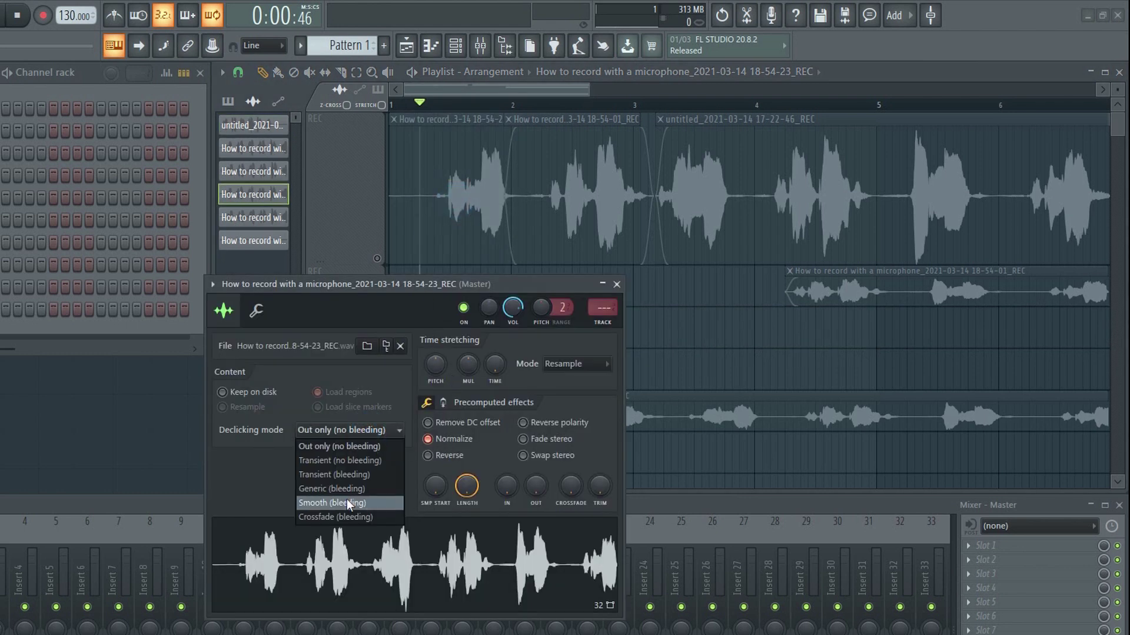
{"action": "left_click", "coordinate": [346, 516]}
{"action": "left_click", "coordinate": [616, 284]}
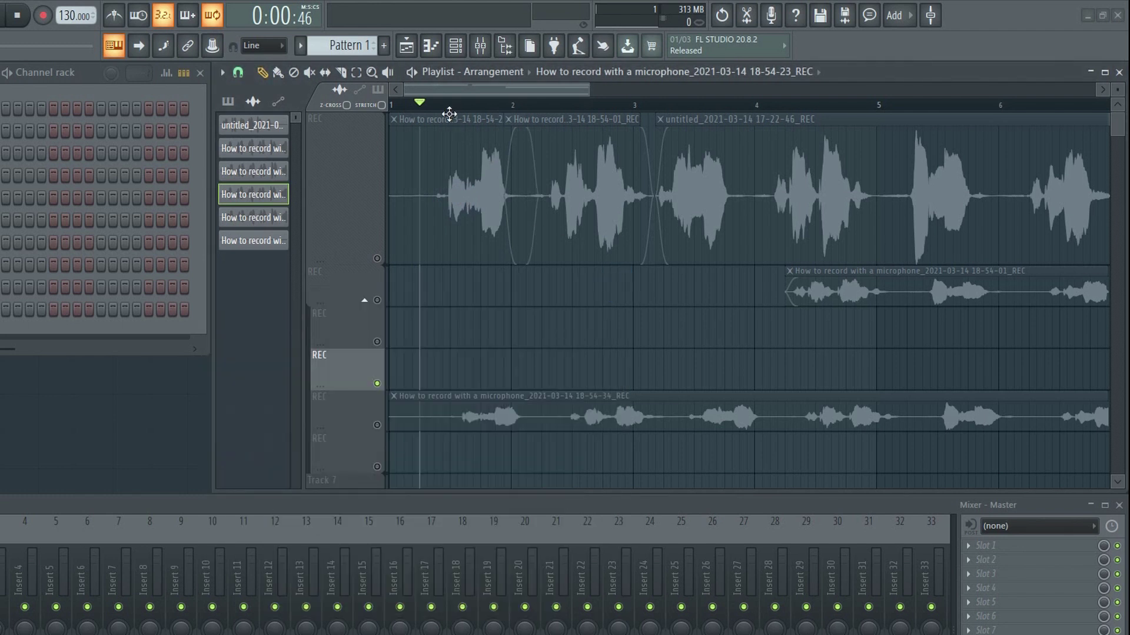
Solo the uppermost REC track and play back the combined vocal to check the joins.
{"action": "left_click", "coordinate": [369, 252]}
{"action": "key", "text": "space"}
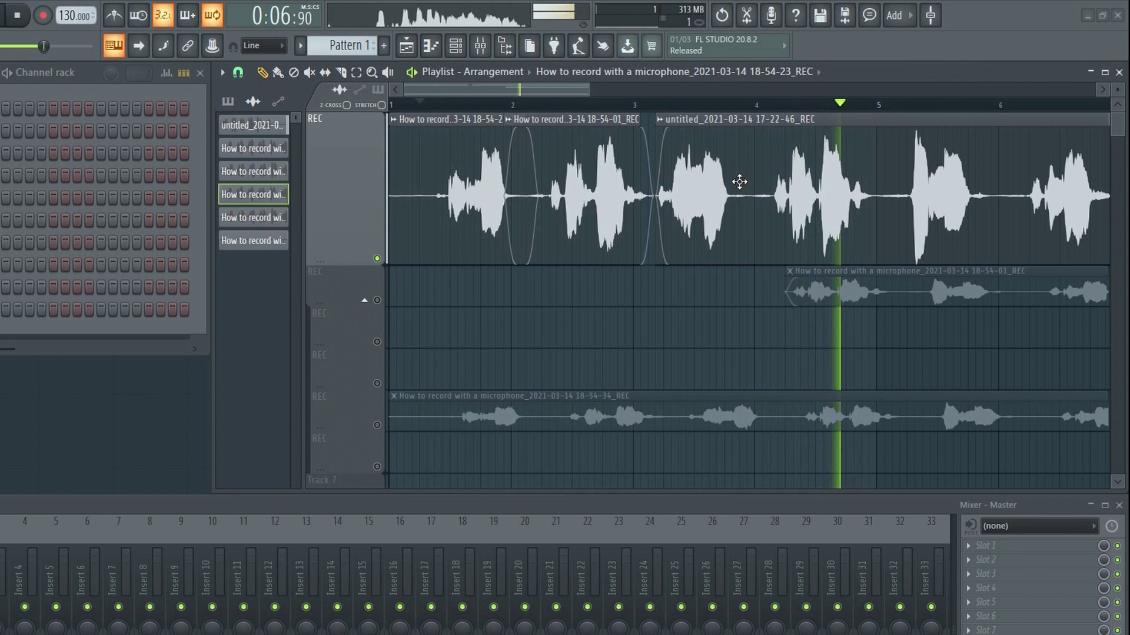
{"action": "key", "text": "space"}
Delete the leftover 18-54-34 and 18-54-01 takes below the edited vocal.
{"action": "right_click", "coordinate": [638, 412]}
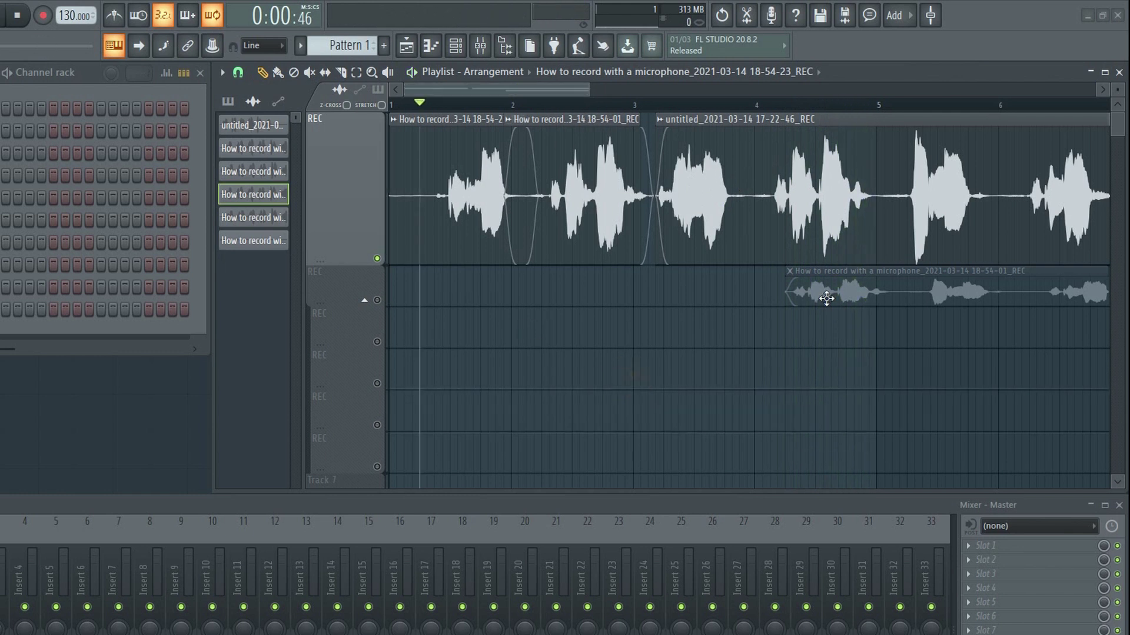
{"action": "right_click", "coordinate": [825, 292]}
{"action": "scroll", "coordinate": [624, 110], "scroll_direction": "down", "scroll_amount": 2}
{"action": "scroll", "coordinate": [623, 110], "scroll_direction": "up", "scroll_amount": 2}
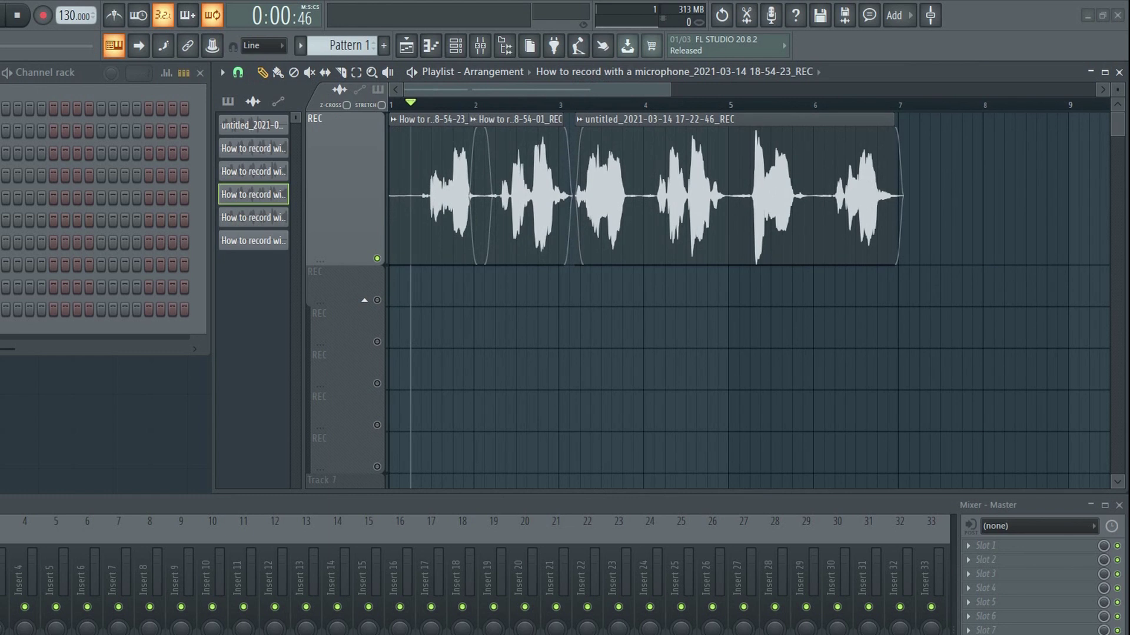
{"action": "scroll", "coordinate": [623, 110], "scroll_direction": "down", "scroll_amount": 3}
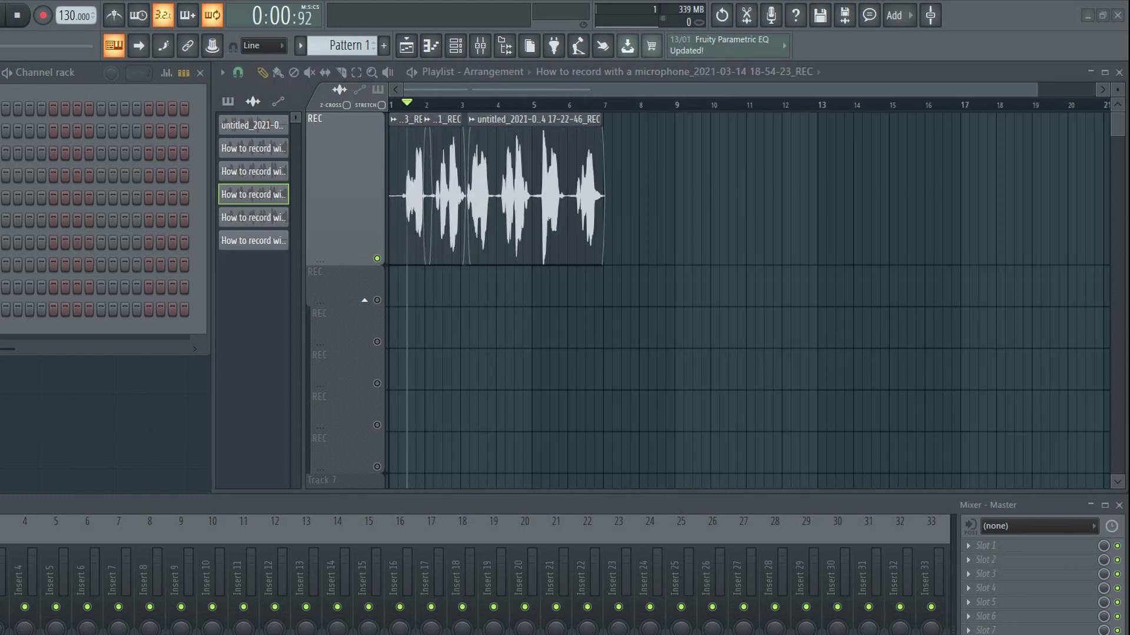
Consolidate the edited REC track from track start into a single audio clip and play it back.
{"action": "right_click", "coordinate": [344, 191]}
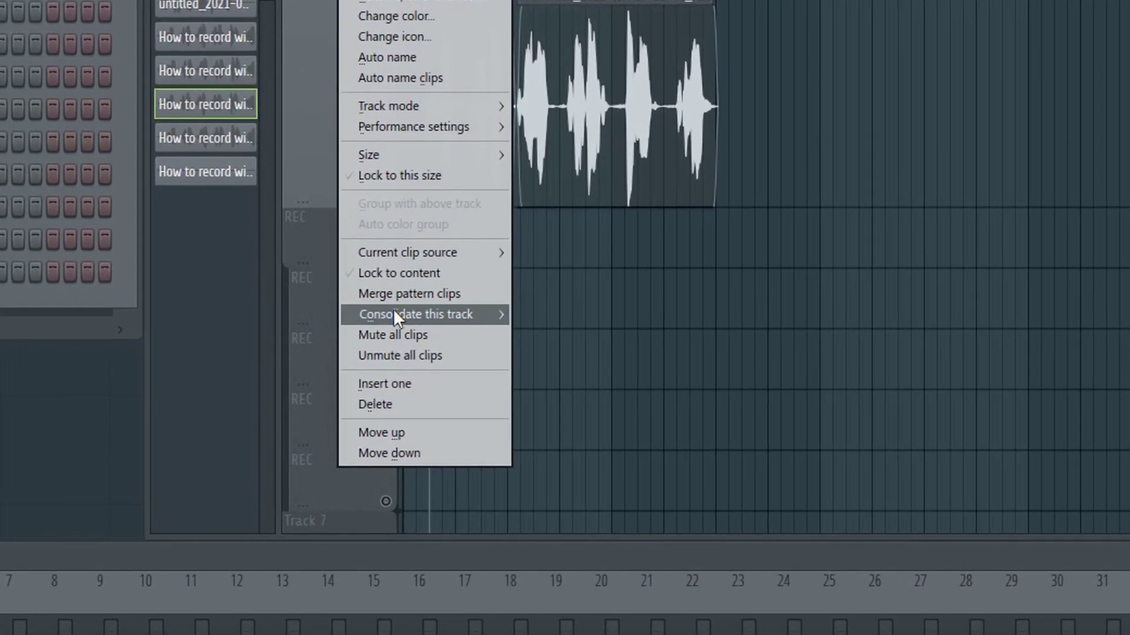
{"action": "mouse_move", "coordinate": [393, 309]}
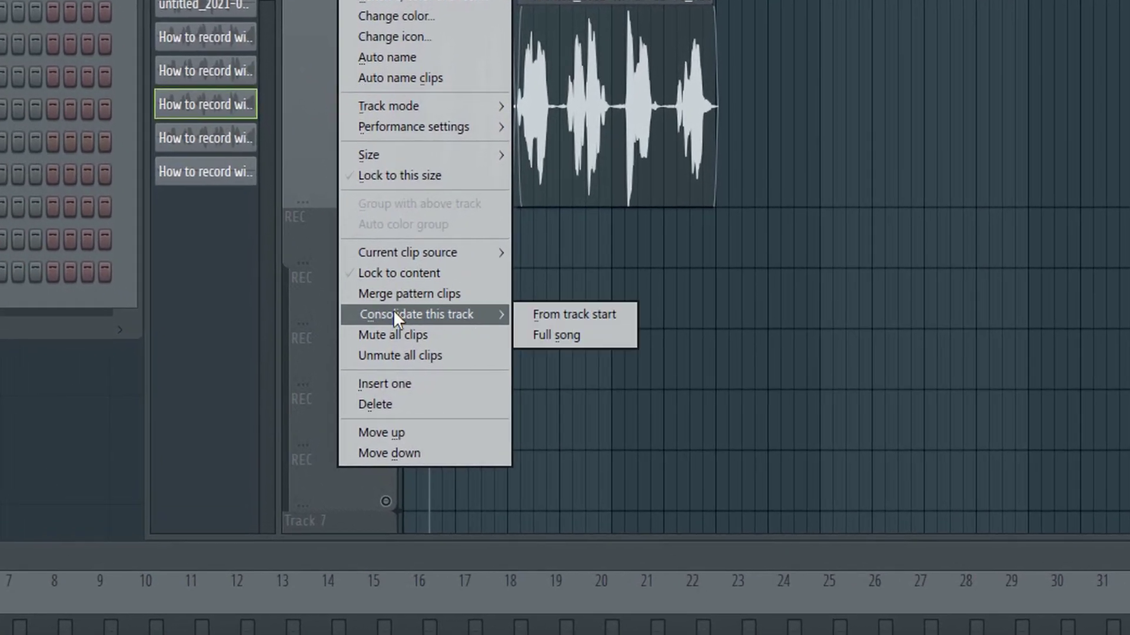
{"action": "left_click", "coordinate": [609, 317]}
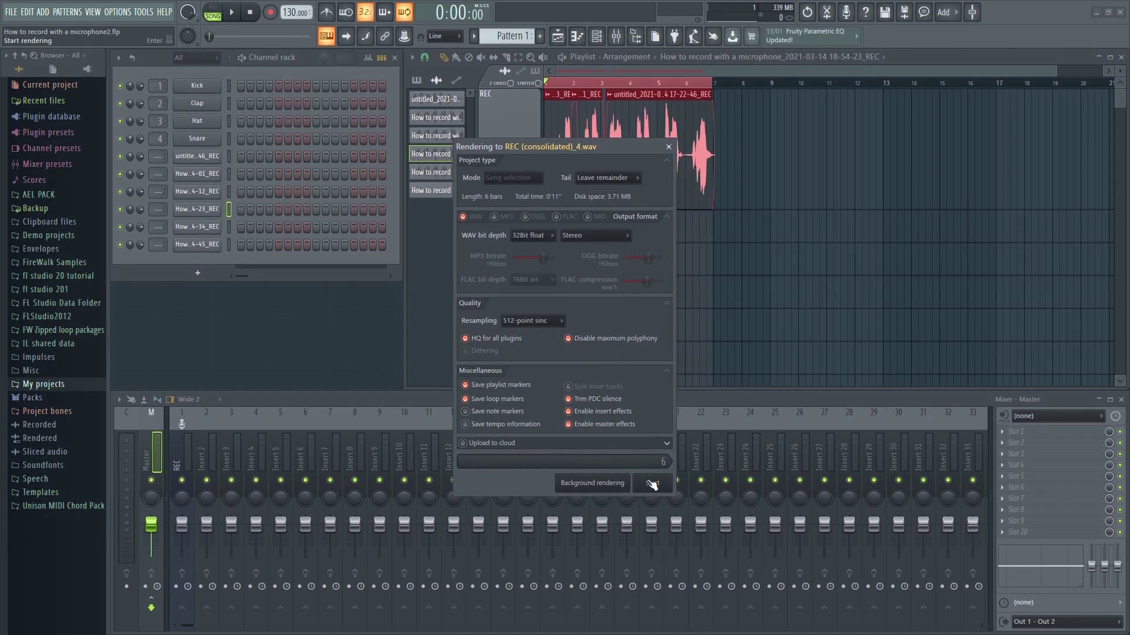
{"action": "left_click", "coordinate": [653, 483]}
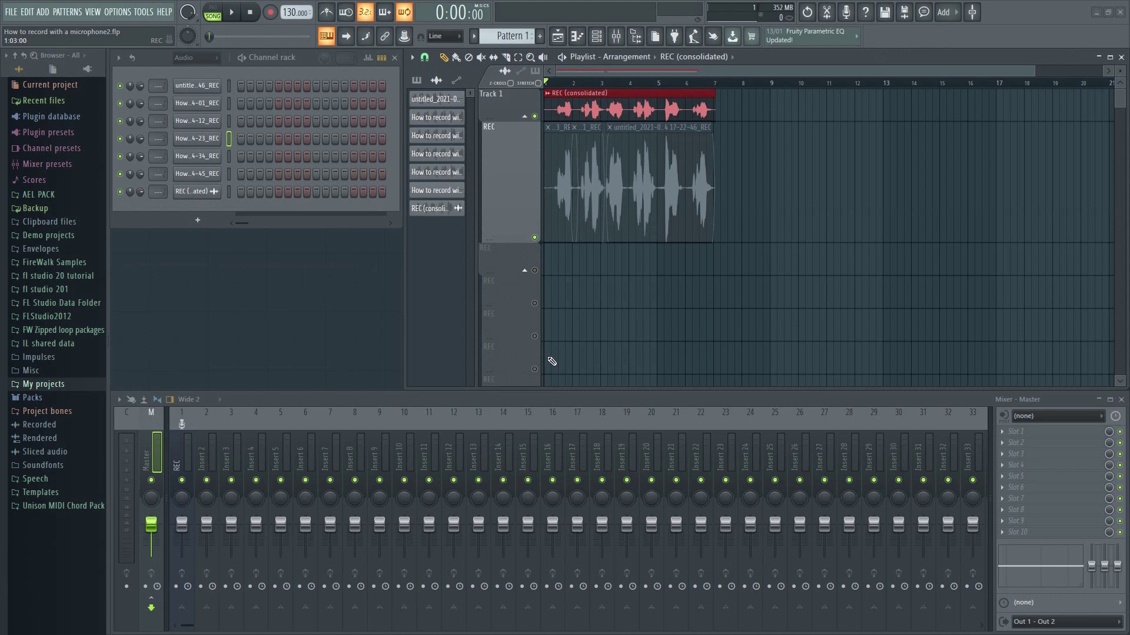
{"action": "key", "text": "space"}
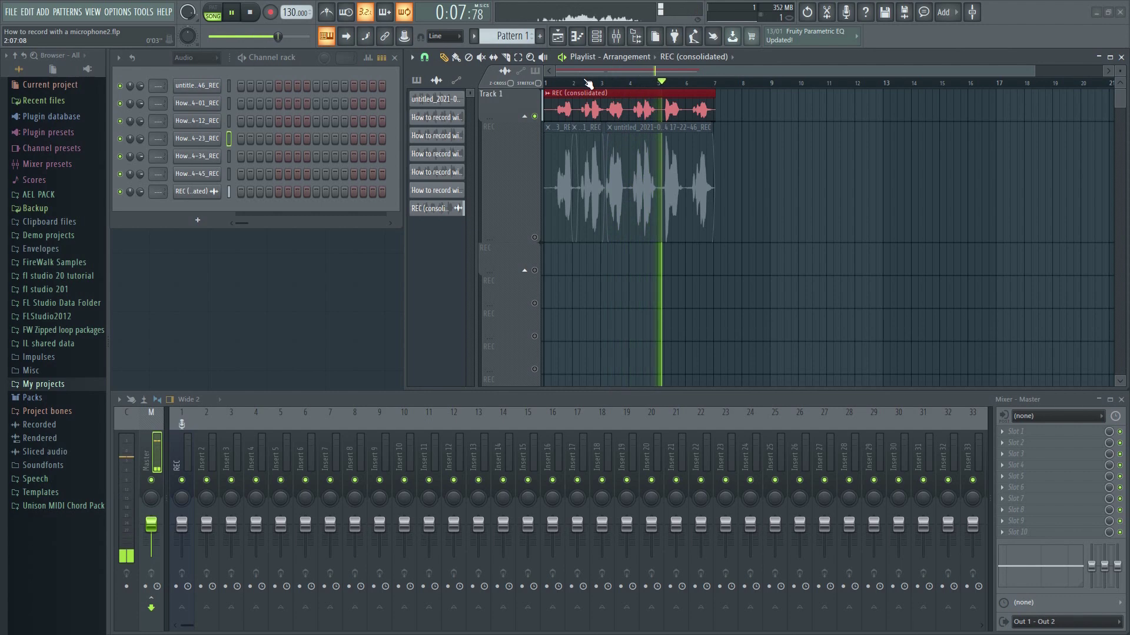
{"action": "key", "text": "space"}
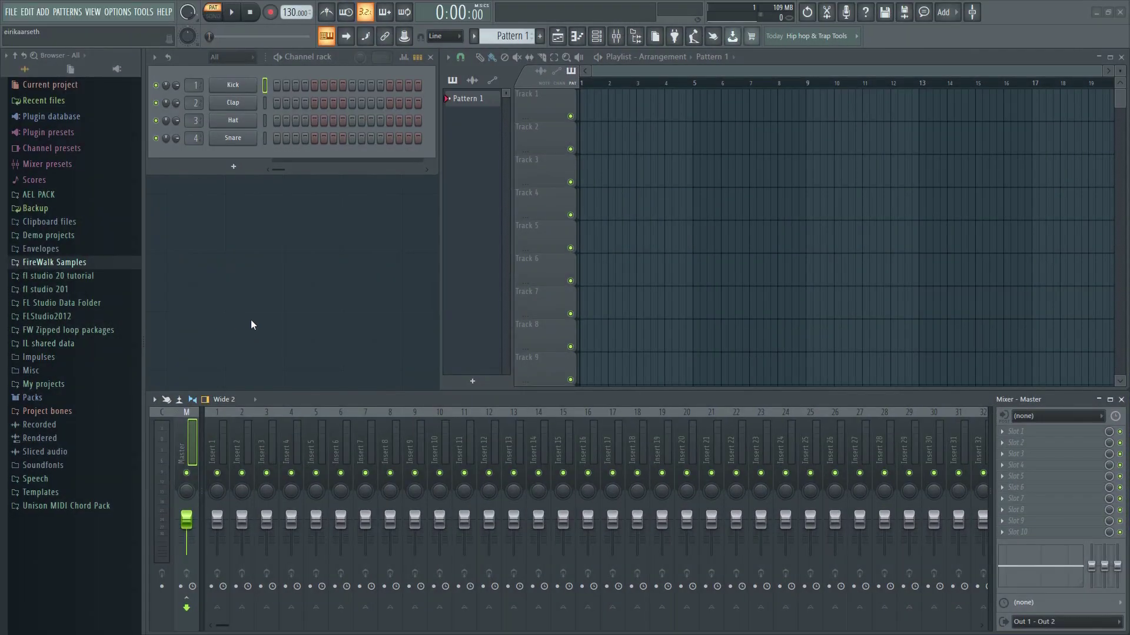
Enlarge playlist Track 1 and set the audio input of mixer Insert 1 to mono In 2.
{"action": "left_click_drag", "start_coordinate": [541, 122], "coordinate": [535, 278]}
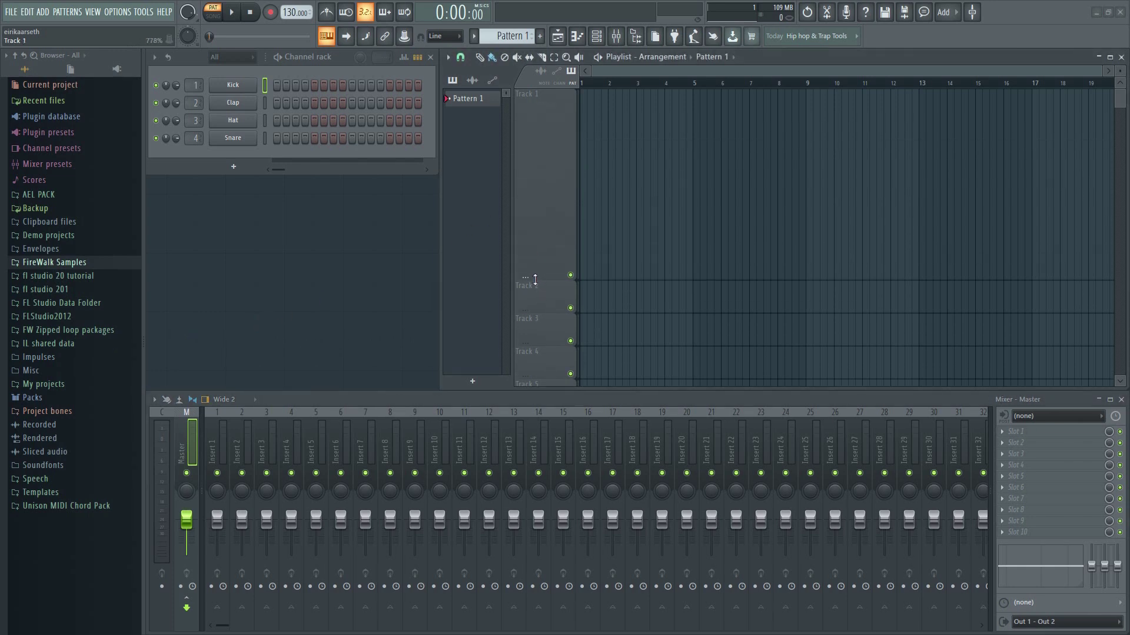
{"action": "left_click", "coordinate": [215, 451]}
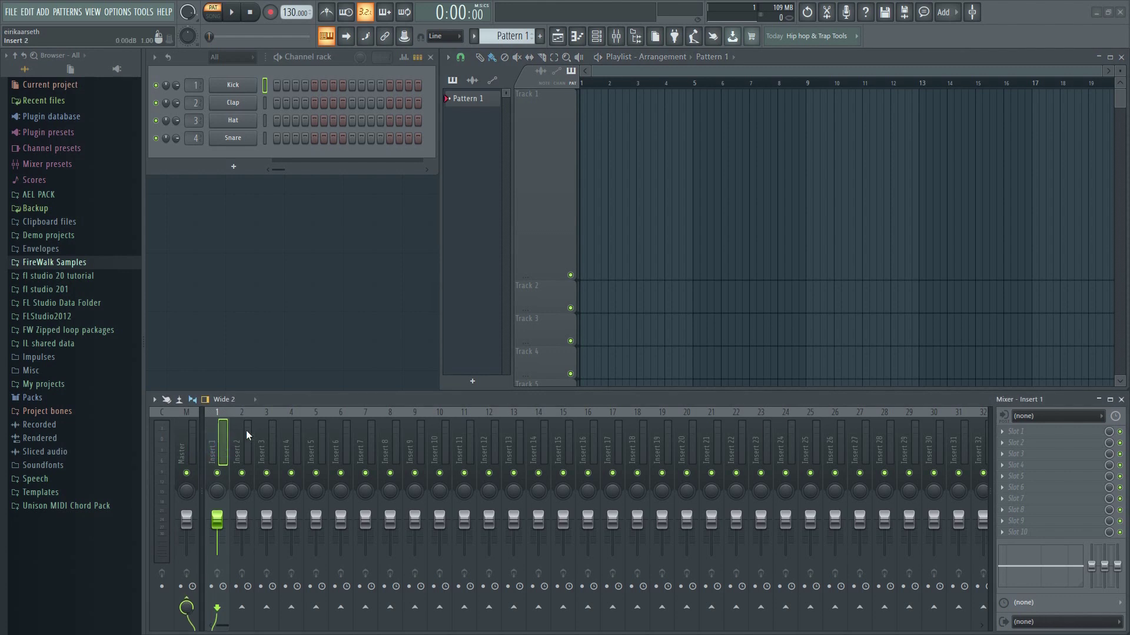
{"action": "left_click", "coordinate": [1047, 417]}
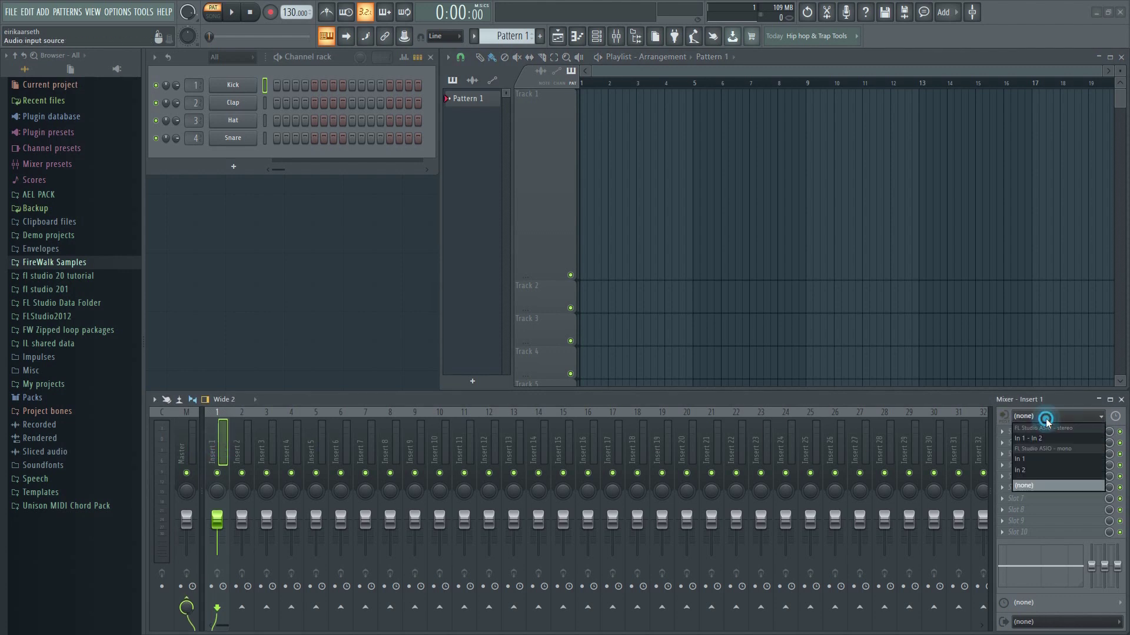
{"action": "left_click", "coordinate": [1035, 469]}
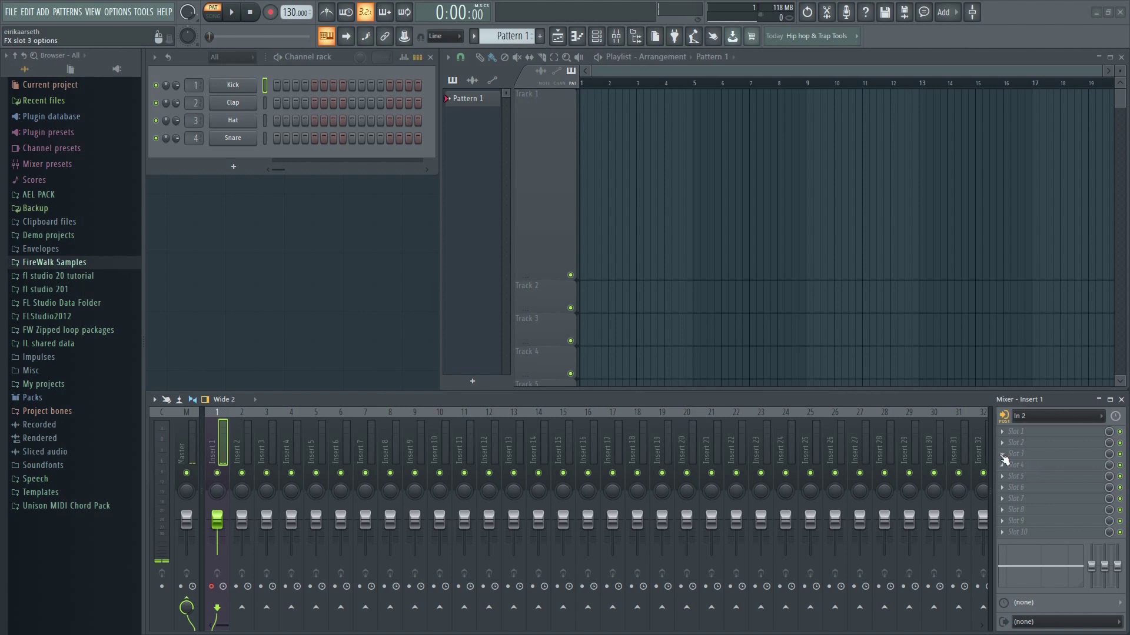
Record vocals from Insert 1 into the Edison audio editor/recorder and stop both the recording and the song playback.
{"action": "left_click", "coordinate": [270, 12]}
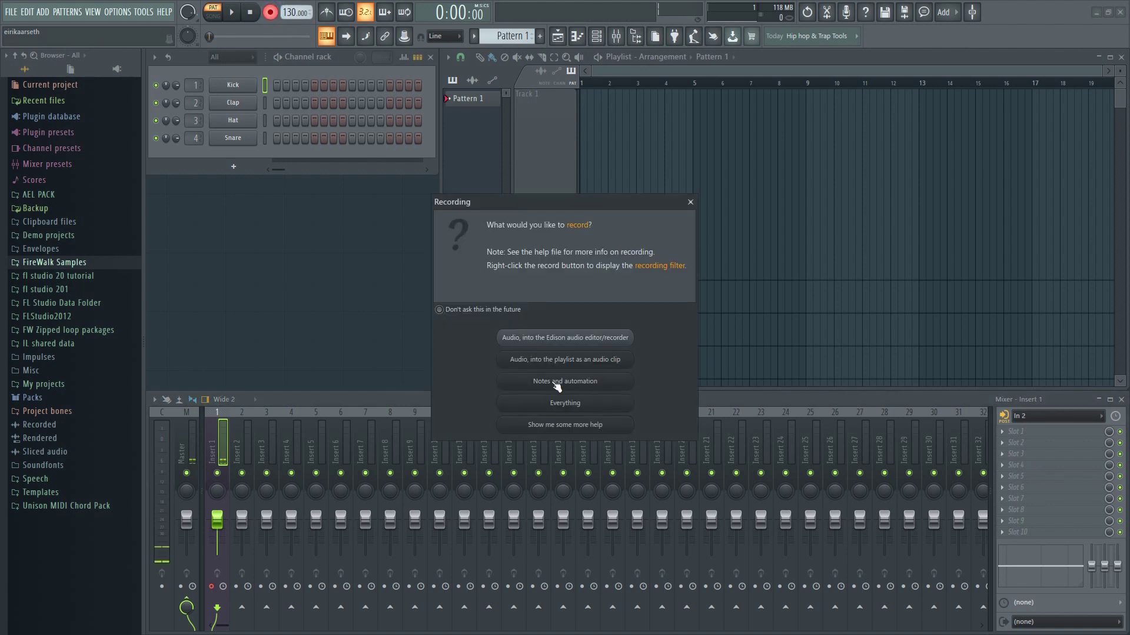
{"action": "left_click", "coordinate": [565, 337]}
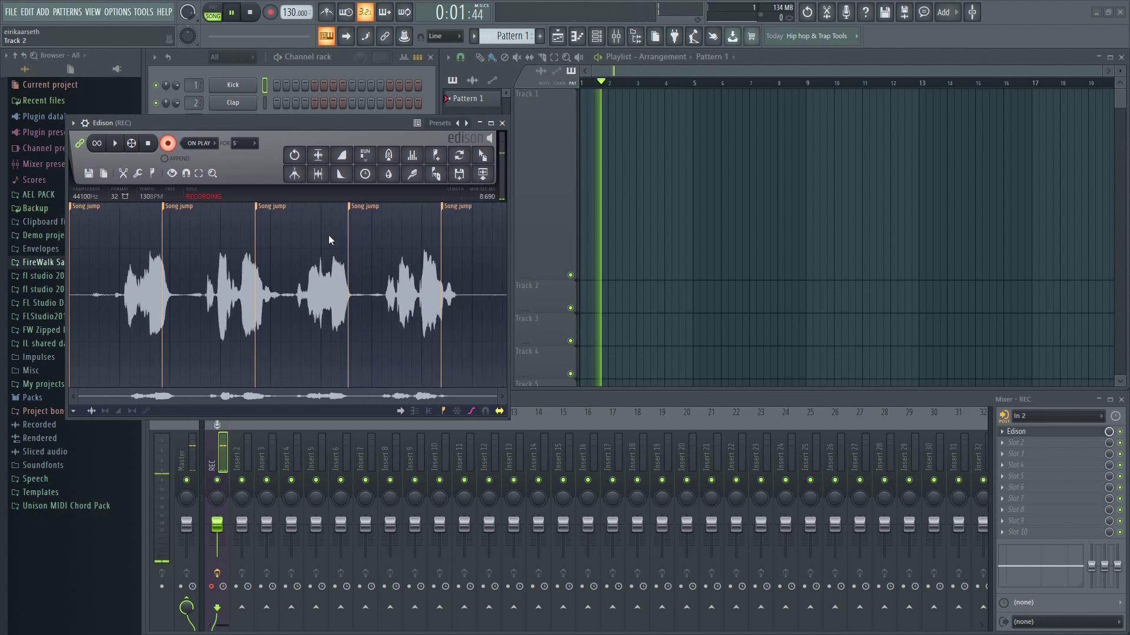
{"action": "left_click", "coordinate": [149, 143]}
{"action": "key", "text": "space"}
Move Edison lower in the workspace and examine its list of audio processing tools.
{"action": "left_click_drag", "start_coordinate": [297, 127], "coordinate": [527, 294]}
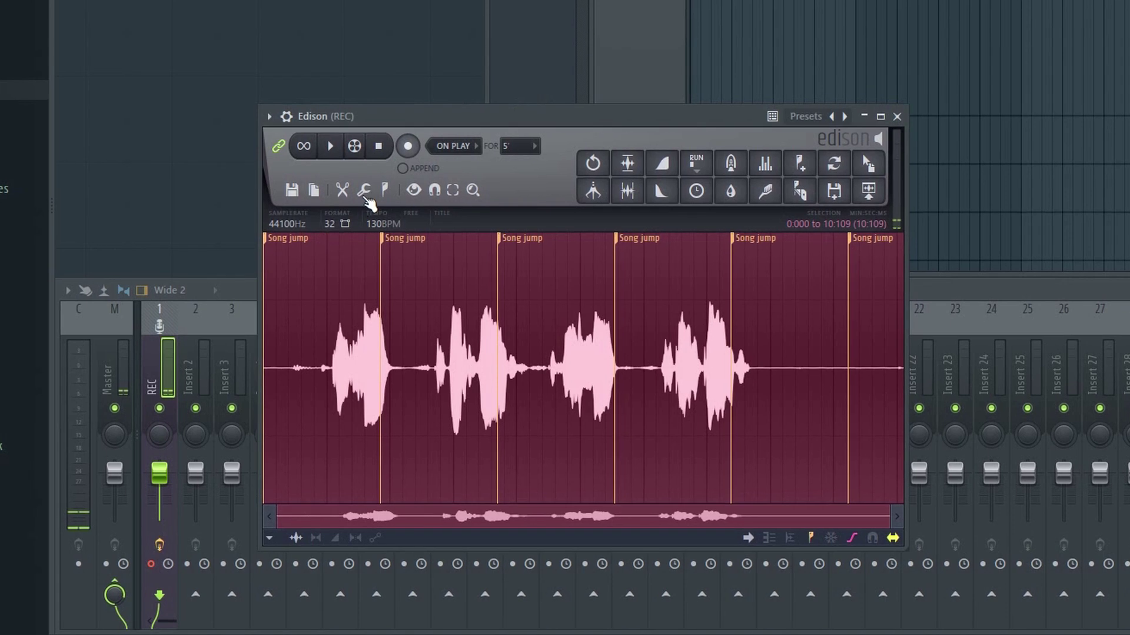
{"action": "left_click", "coordinate": [359, 271]}
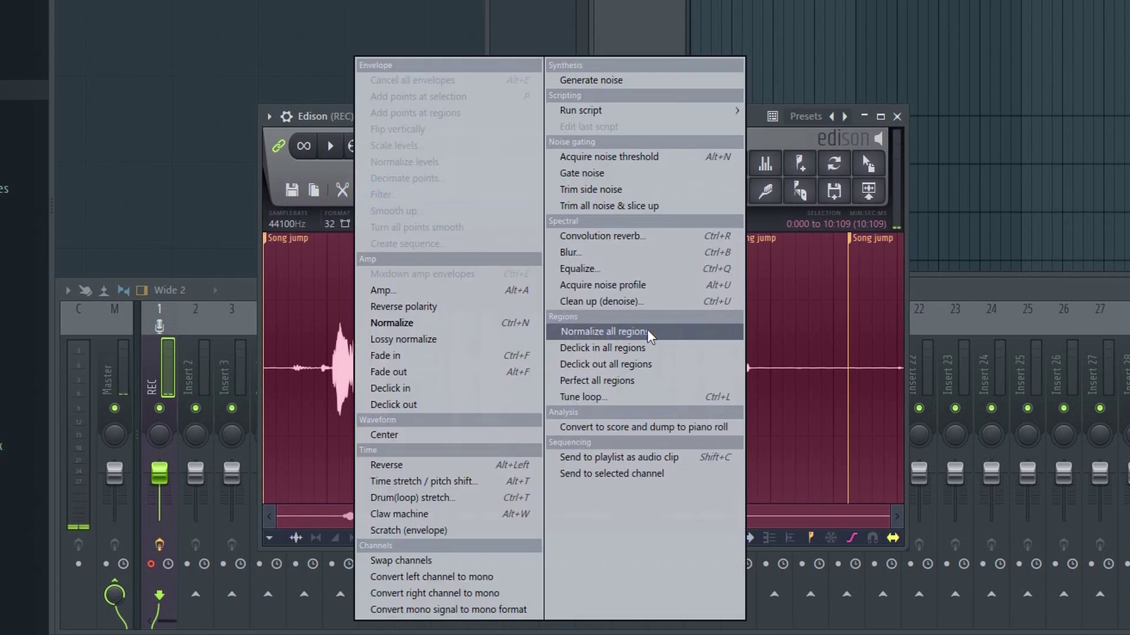
{"action": "left_click", "coordinate": [774, 139]}
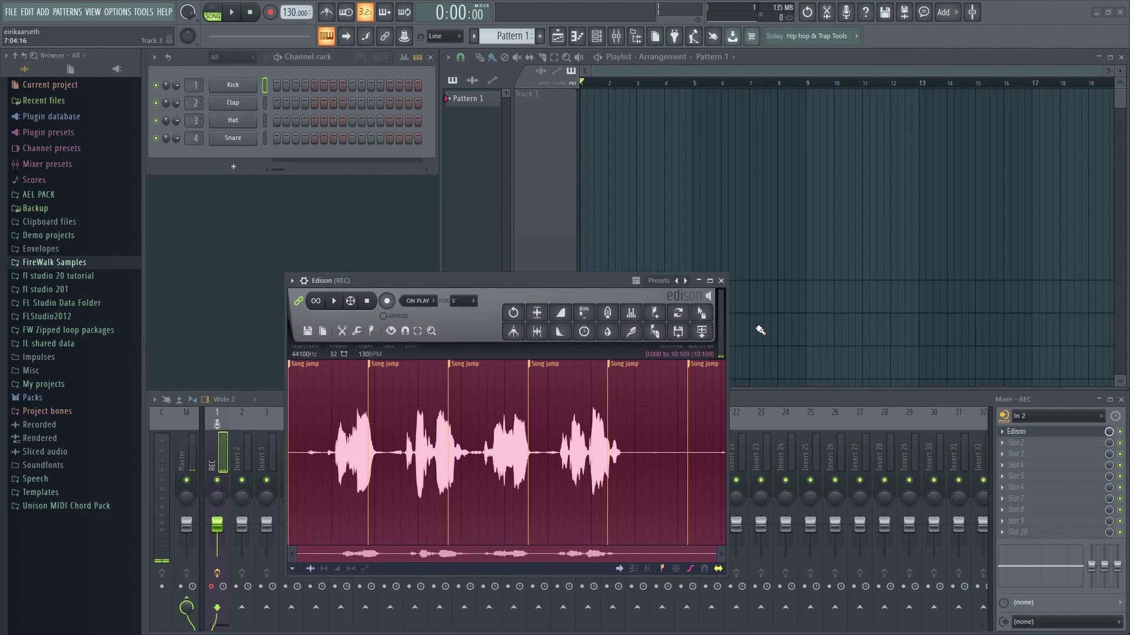
Send the Edison recording to the playlist as an audio clip and close Edison.
{"action": "left_click", "coordinate": [702, 333]}
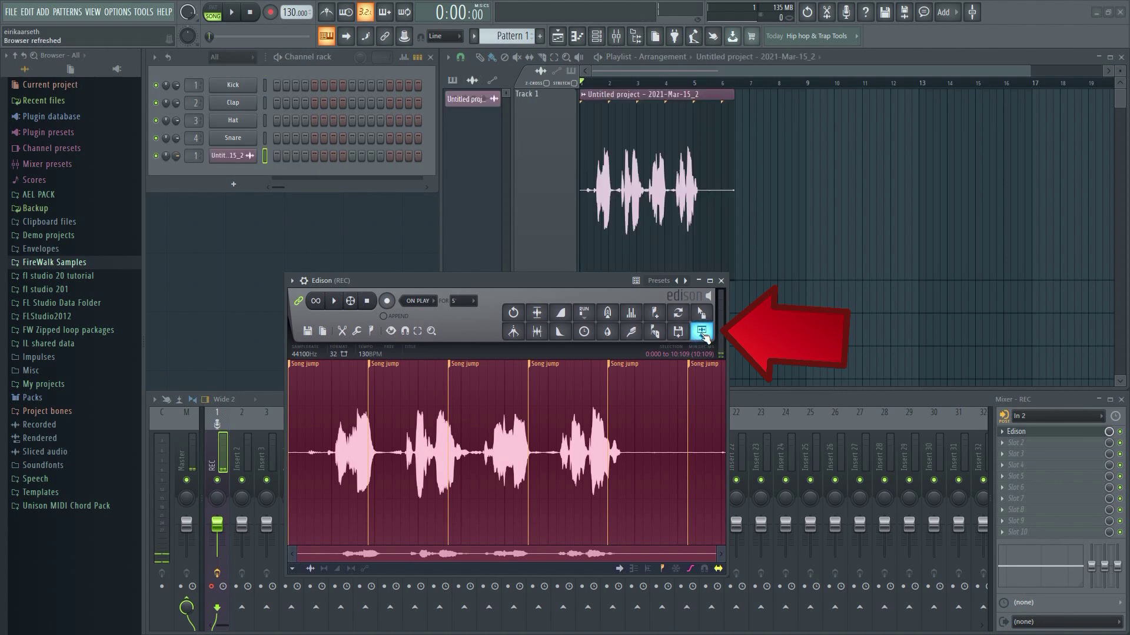
{"action": "left_click", "coordinate": [721, 282]}
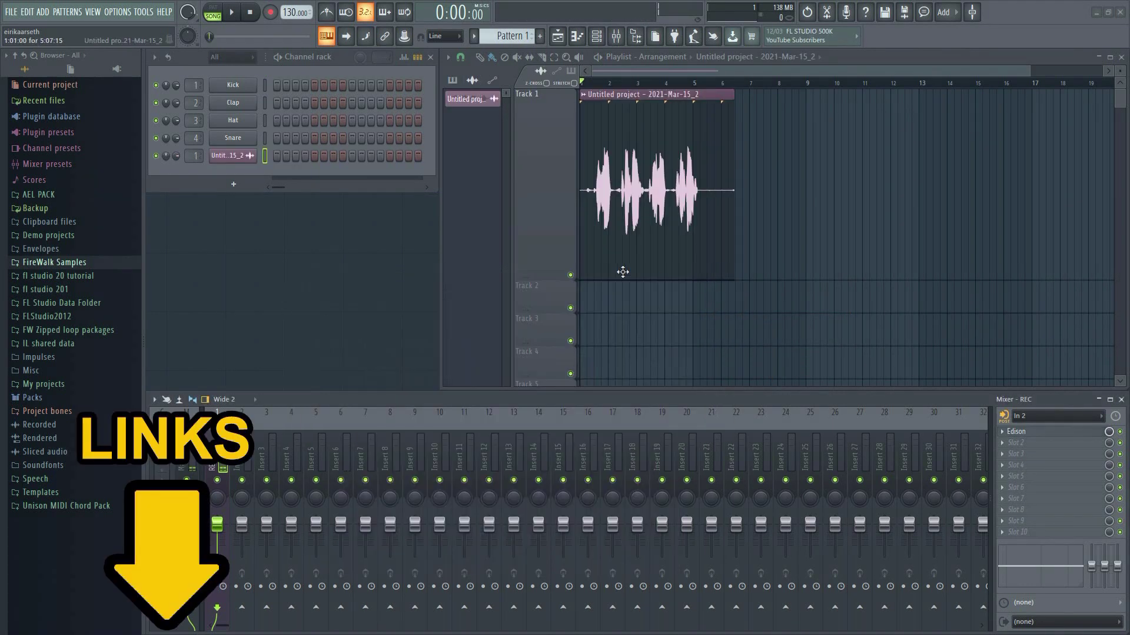
Make playlist Track 1 taller and play back the vocal clip sent from Edison.
{"action": "left_click_drag", "start_coordinate": [520, 274], "coordinate": [525, 288]}
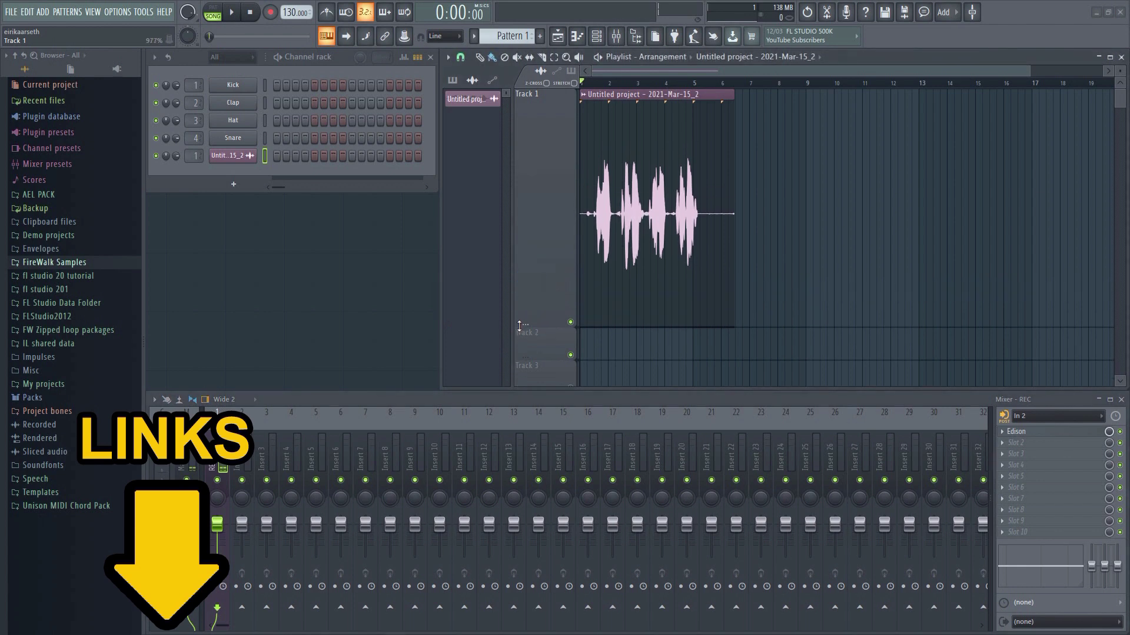
{"action": "scroll", "coordinate": [645, 88], "scroll_direction": "up", "scroll_amount": 2}
{"action": "scroll", "coordinate": [645, 88], "scroll_direction": "up", "scroll_amount": 3}
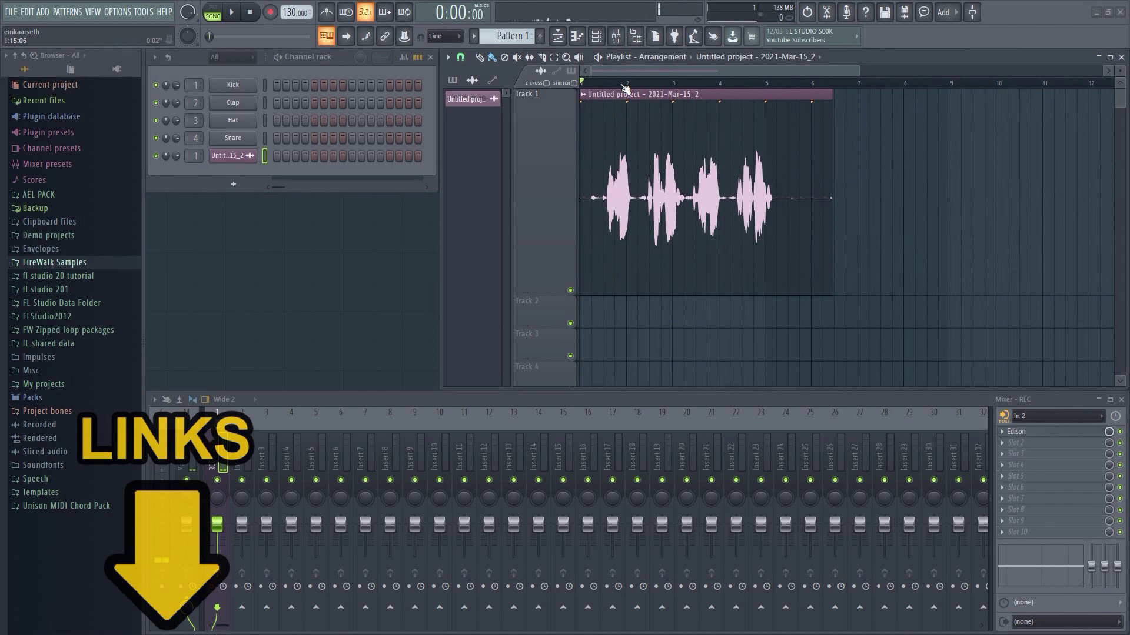
{"action": "key", "text": "space"}
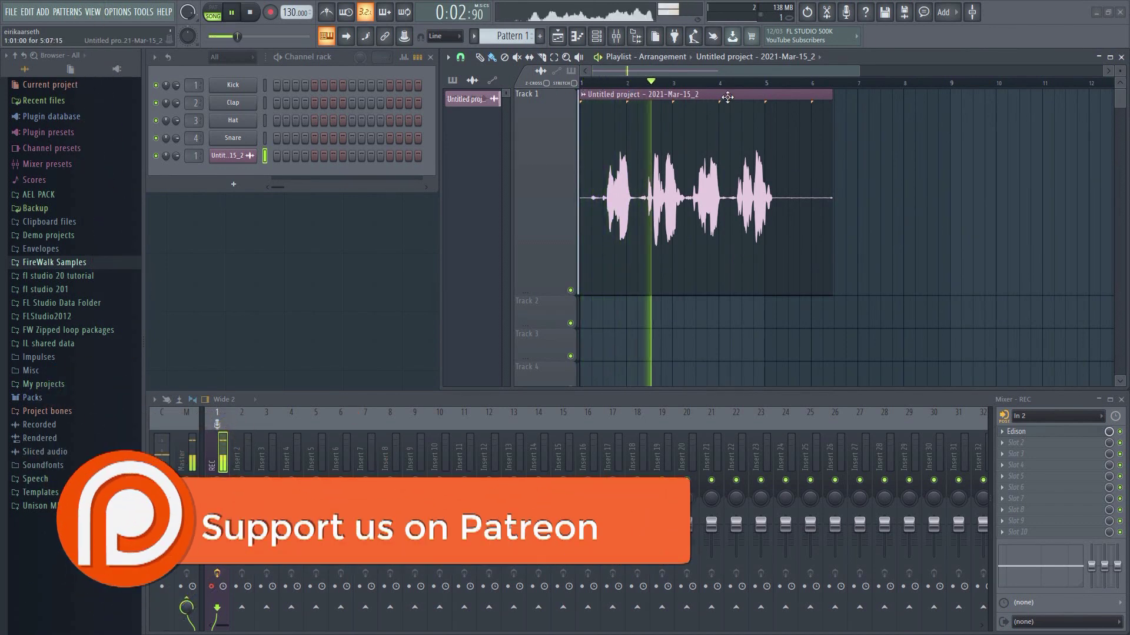
{"action": "key", "text": "space"}
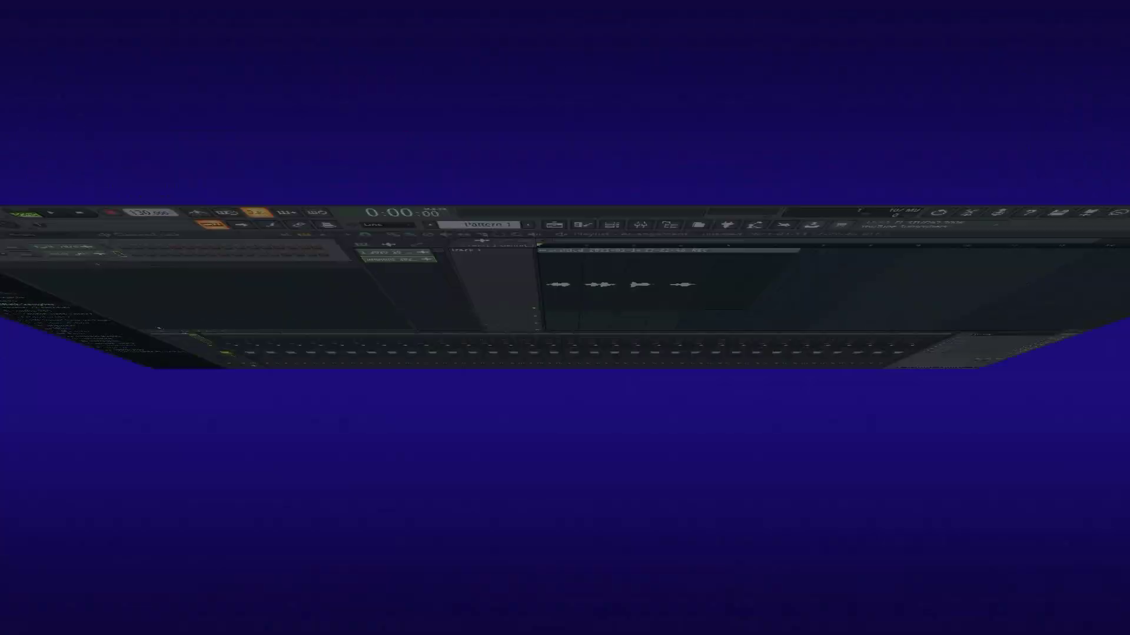
Export the full song as a 24Bit int stereo WAV file named vocal in the C: drive's Vocals folder.
{"action": "left_click", "coordinate": [11, 11]}
{"action": "mouse_move", "coordinate": [37, 106]}
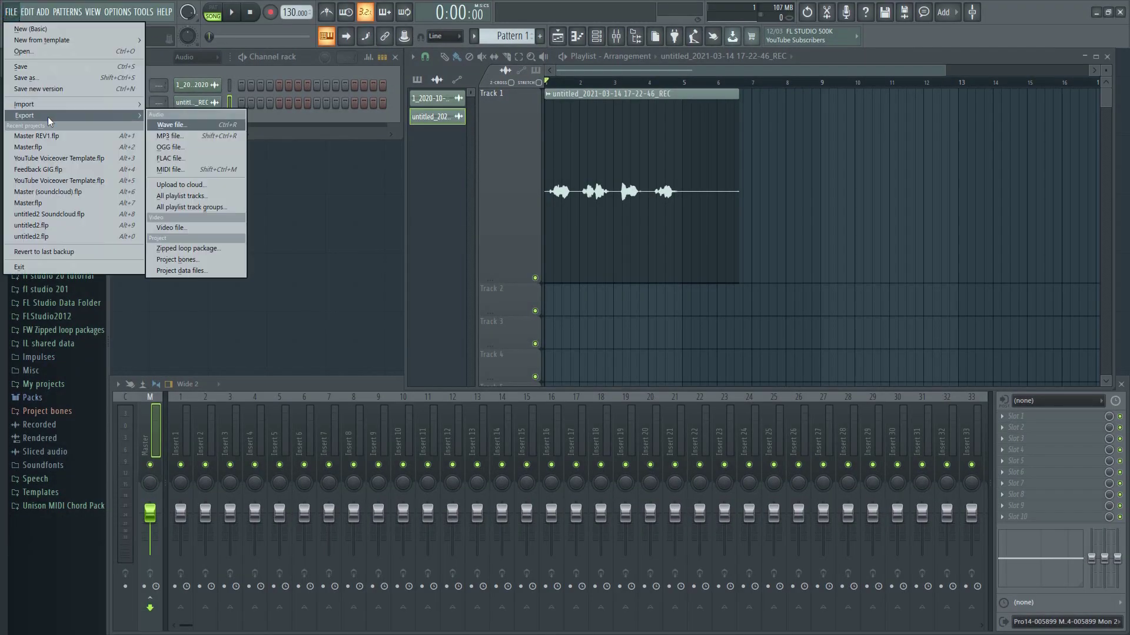
{"action": "left_click", "coordinate": [200, 123]}
{"action": "double_click", "coordinate": [293, 398]}
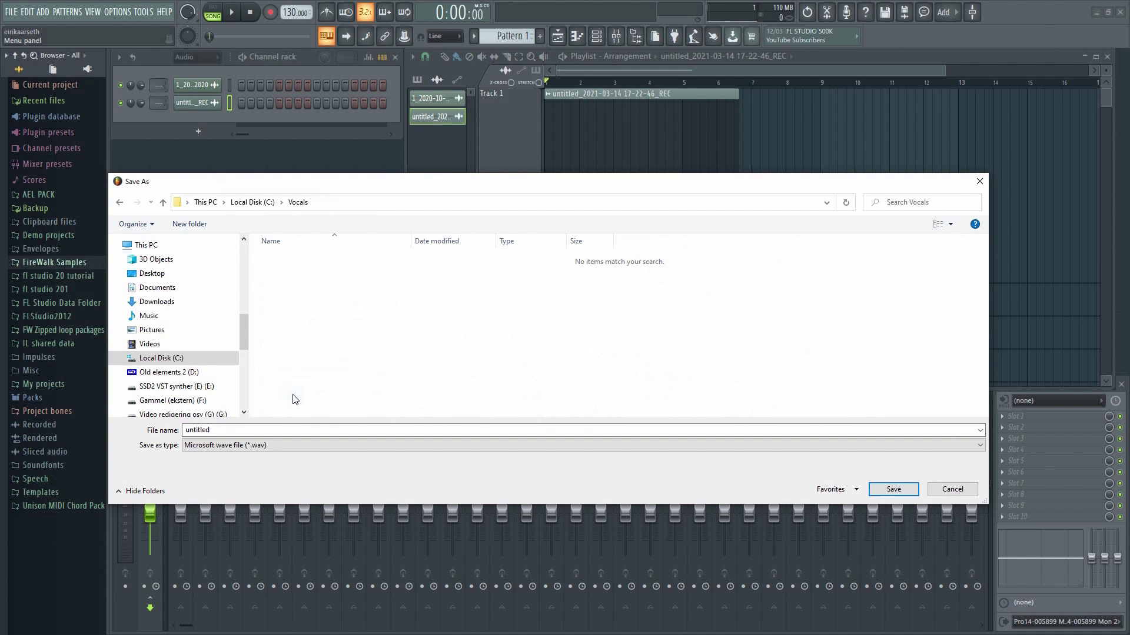
{"action": "double_click", "coordinate": [260, 425]}
{"action": "type", "text": "al"}
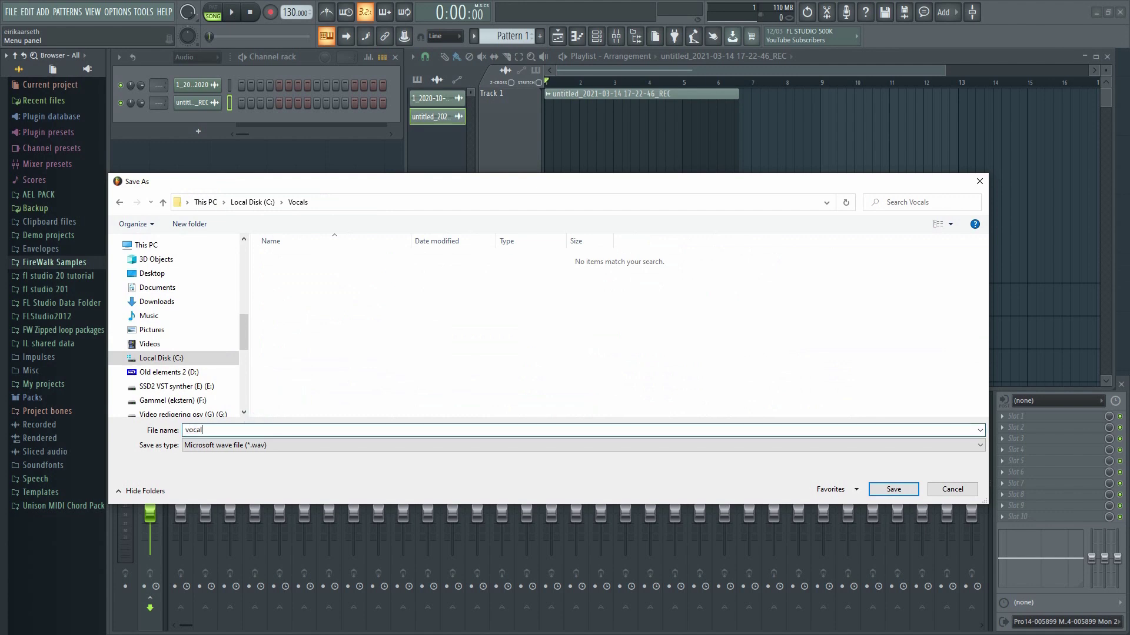
{"action": "key", "text": "Return"}
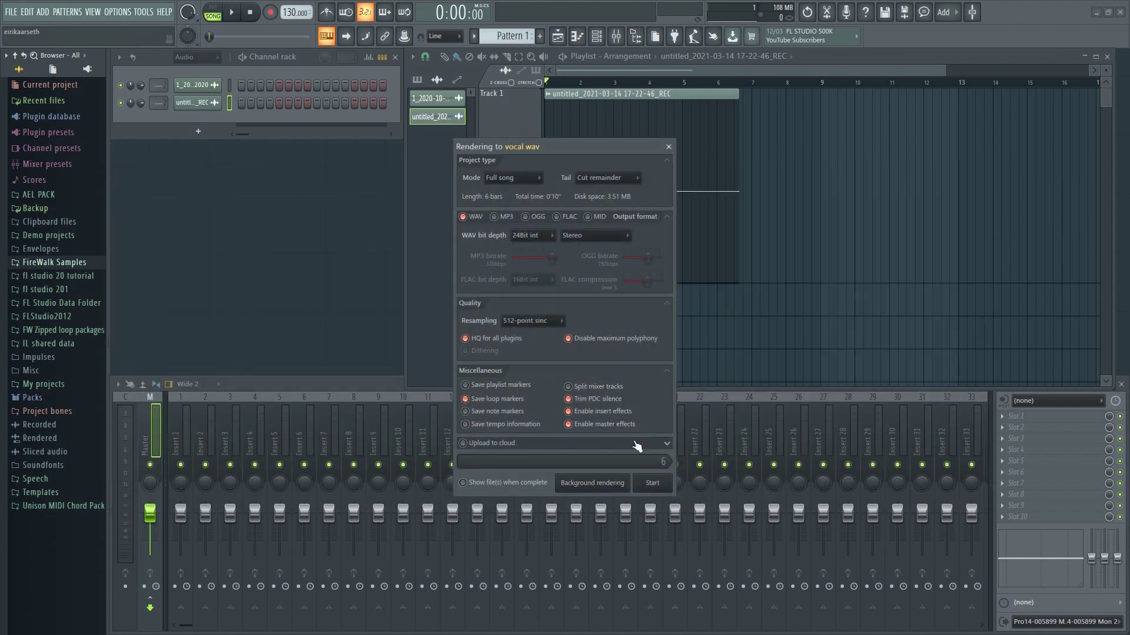
{"action": "left_click", "coordinate": [653, 482]}
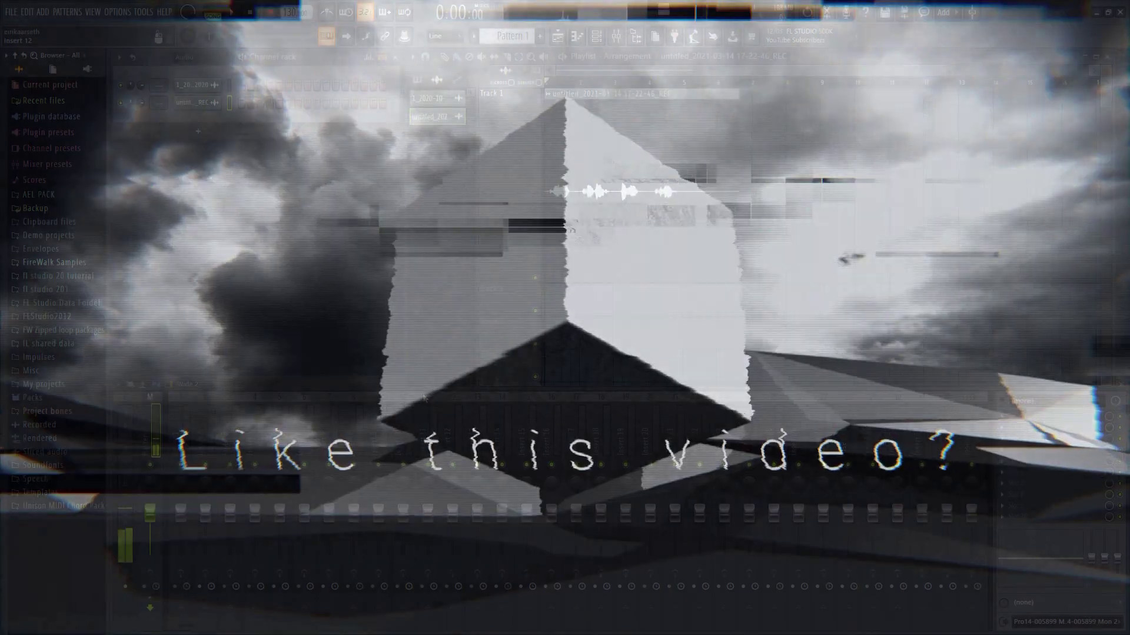